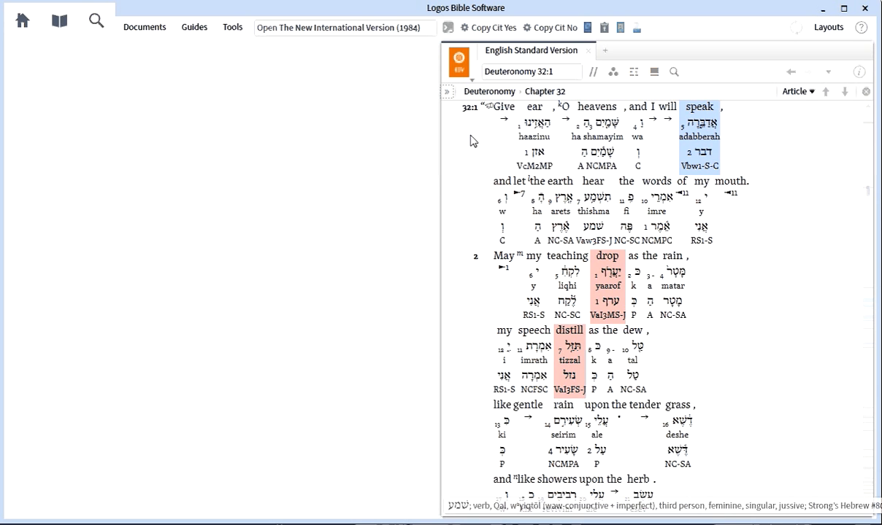
- Show the English Standard Version's table of contents and use it to go to John chapter 6
{"action": "left_click", "coordinate": [464, 68]}
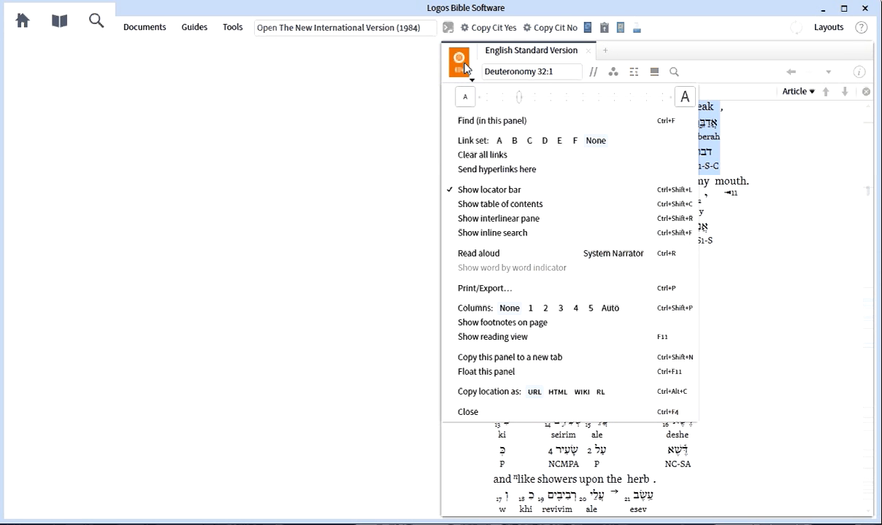
{"action": "left_click", "coordinate": [468, 208]}
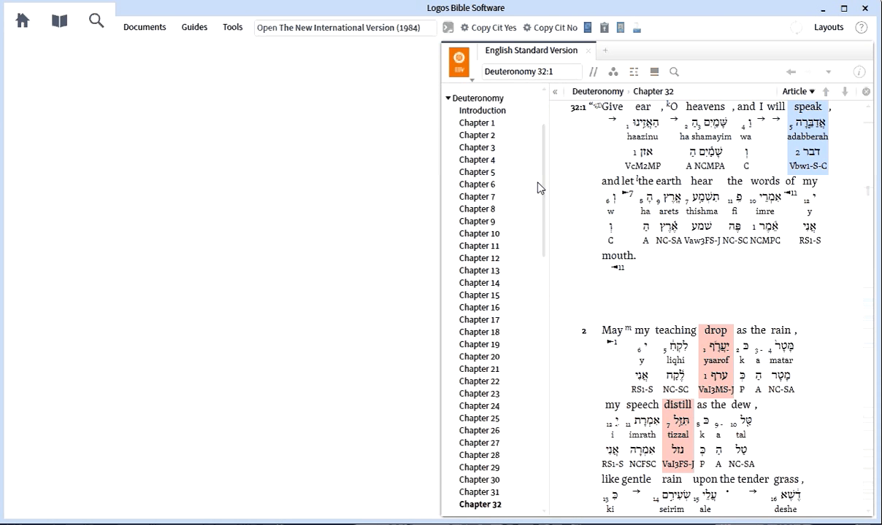
{"action": "mouse_move", "coordinate": [542, 184]}
{"action": "left_mouse_down"}
{"action": "mouse_move", "coordinate": [549, 331]}
{"action": "mouse_move", "coordinate": [540, 177]}
{"action": "left_mouse_up"}
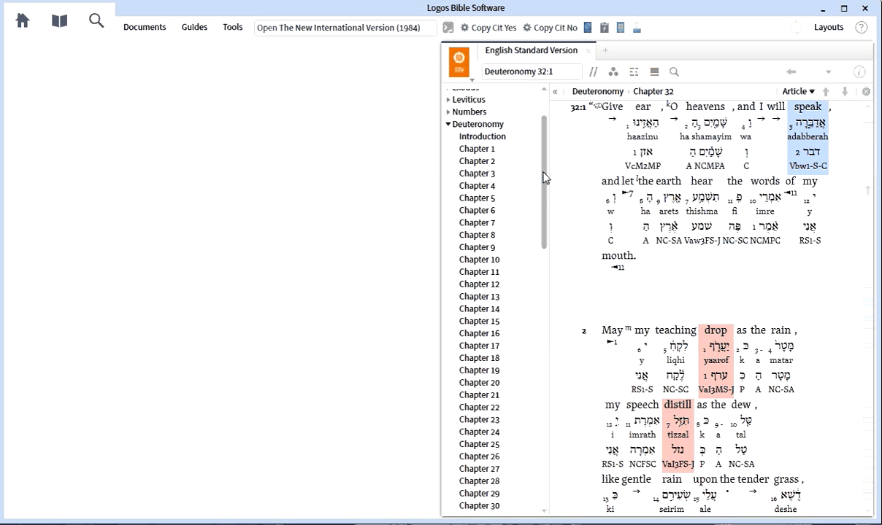
{"action": "left_click_drag", "start_coordinate": [545, 178], "coordinate": [547, 404]}
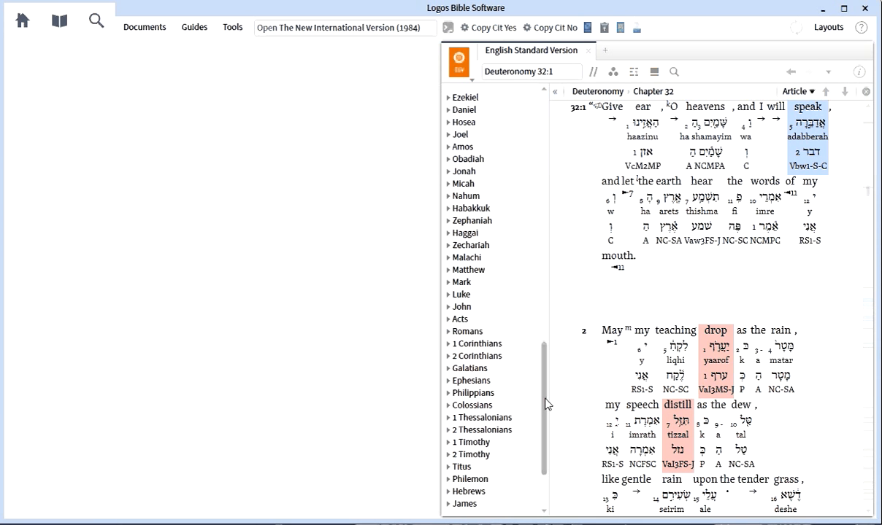
{"action": "left_click", "coordinate": [449, 308]}
{"action": "scroll", "coordinate": [459, 308], "scroll_direction": "down", "scroll_amount": 3}
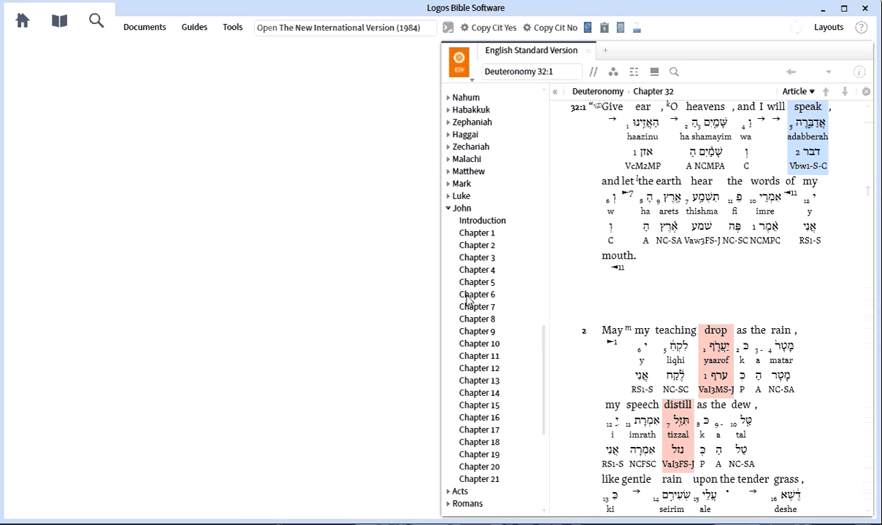
{"action": "left_click", "coordinate": [475, 295]}
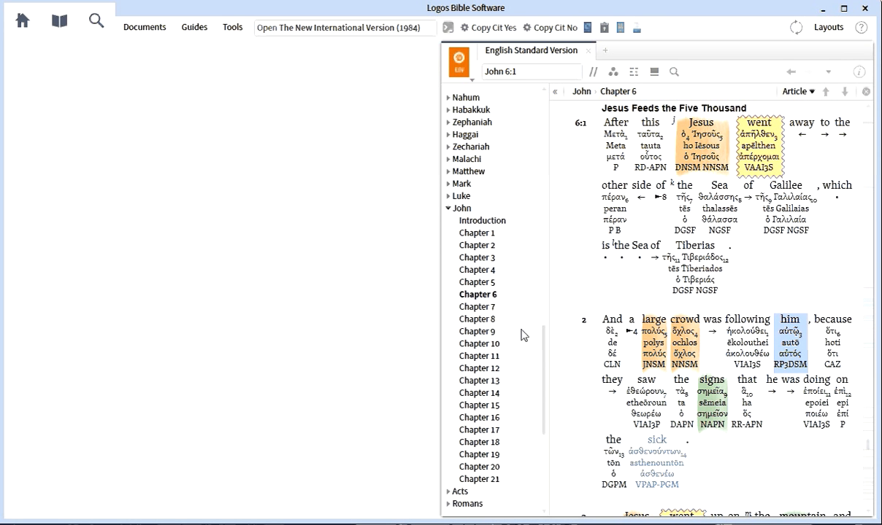
- Browse back to the start of the table of contents, collapse it, reopen it briefly and leave it hidden
{"action": "left_click_drag", "start_coordinate": [543, 350], "coordinate": [543, 105]}
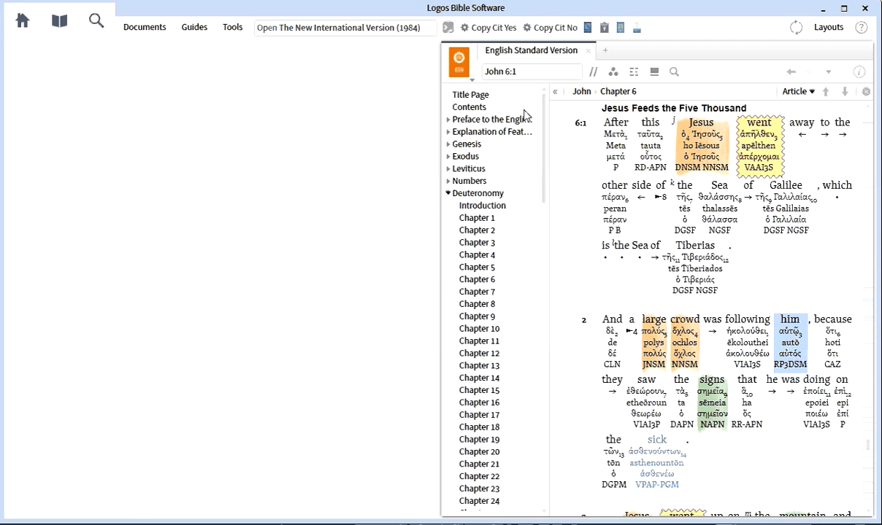
{"action": "left_click", "coordinate": [556, 94]}
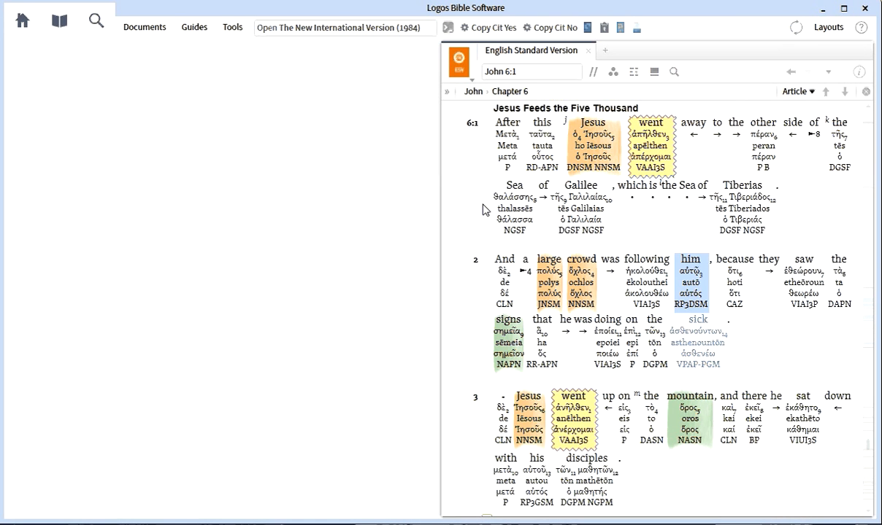
{"action": "left_click", "coordinate": [449, 95]}
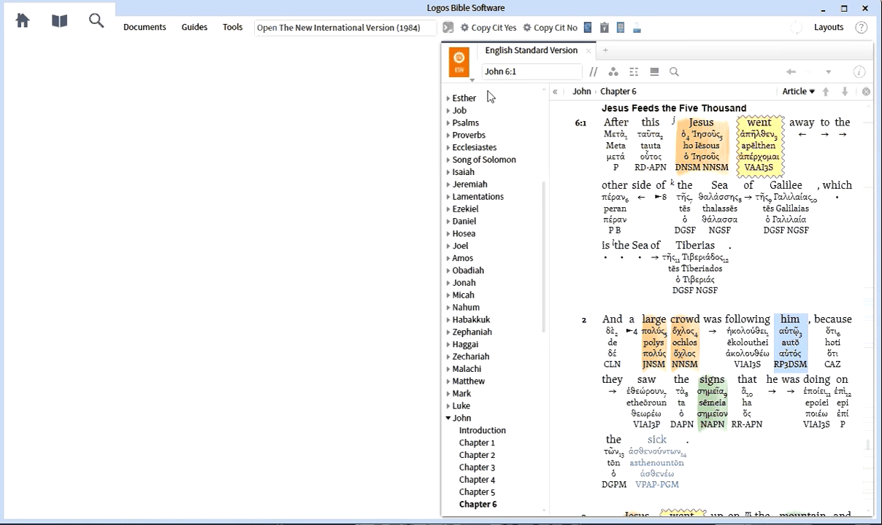
{"action": "left_click", "coordinate": [556, 95]}
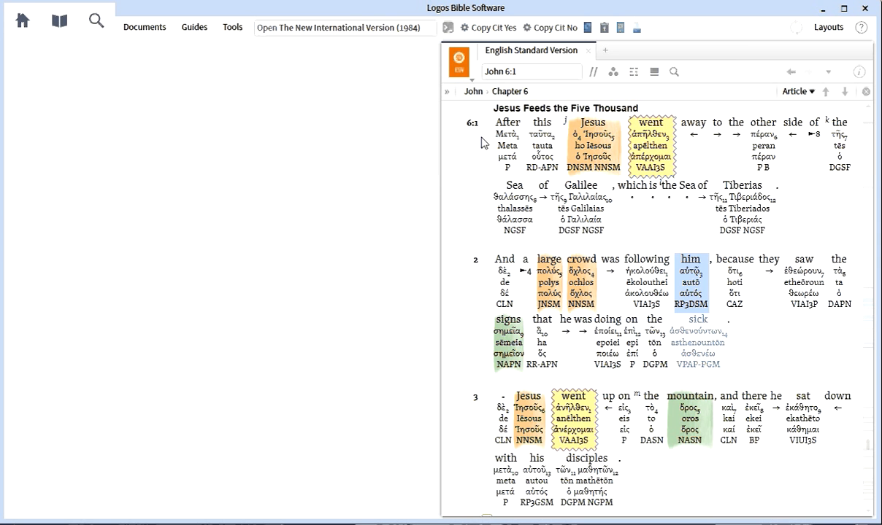
- Move the English Standard Version panel to the left half of the workspace, and then expand it across the whole workspace
{"action": "mouse_move", "coordinate": [513, 57]}
{"action": "left_click_drag", "start_coordinate": [519, 51], "coordinate": [139, 69]}
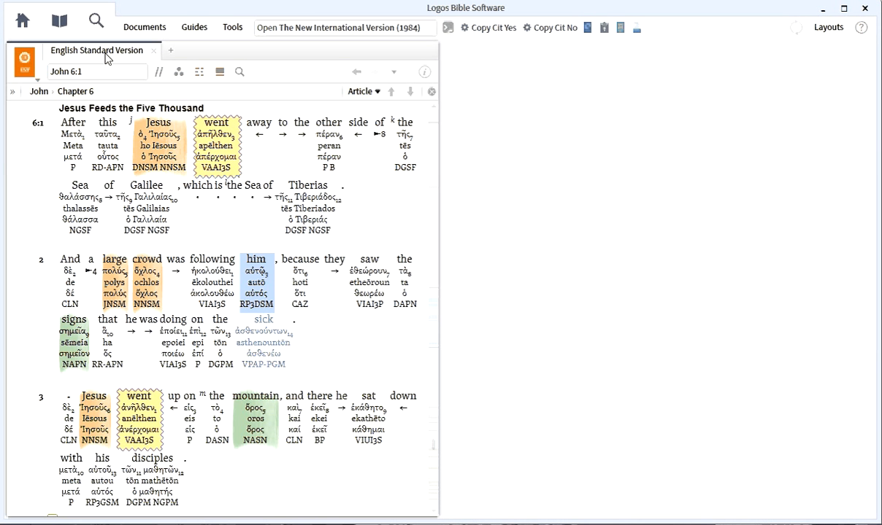
{"action": "left_click_drag", "start_coordinate": [108, 55], "coordinate": [617, 65]}
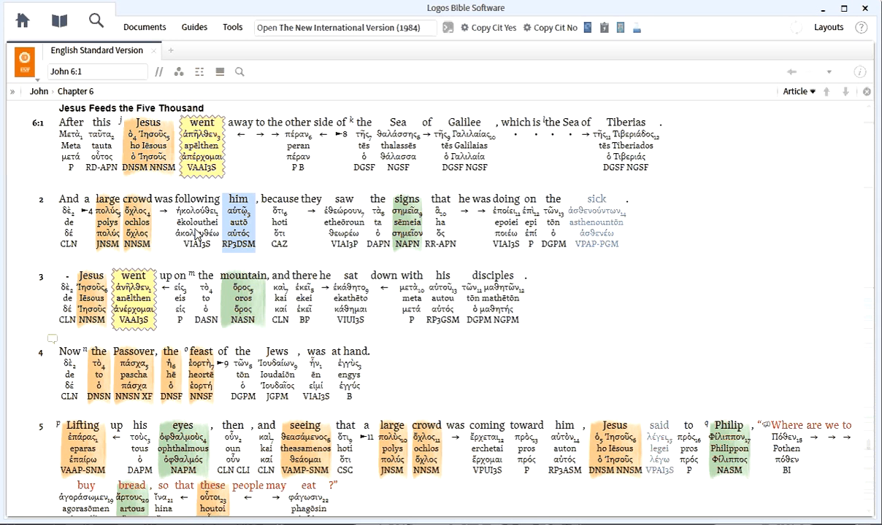
- Open a new Search panel and dock it side by side with the Bible, to its right
{"action": "left_click", "coordinate": [95, 24]}
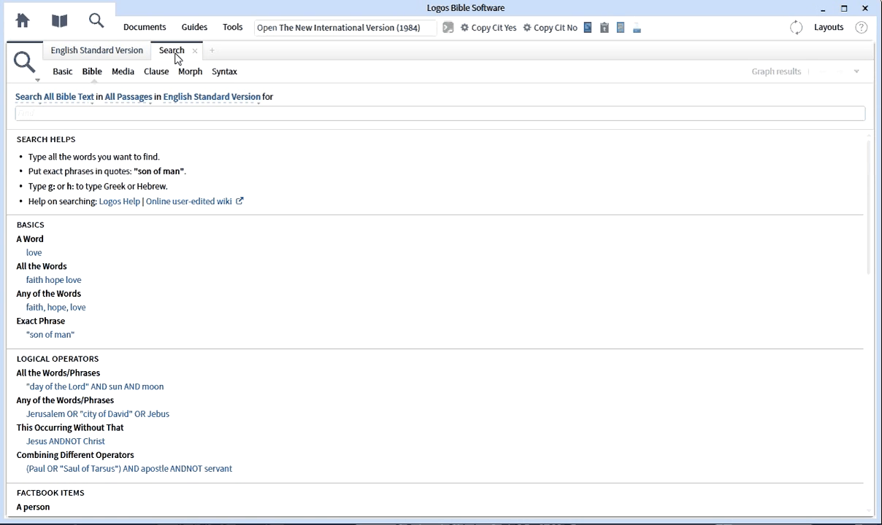
{"action": "left_click_drag", "start_coordinate": [173, 57], "coordinate": [637, 78]}
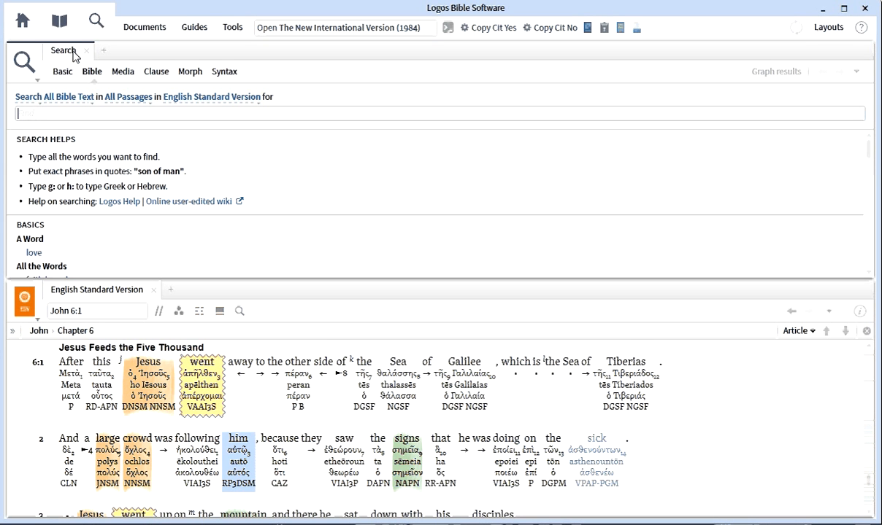
{"action": "mouse_move", "coordinate": [73, 56]}
{"action": "left_mouse_down"}
{"action": "mouse_move", "coordinate": [571, 117]}
{"action": "mouse_move", "coordinate": [679, 137]}
{"action": "mouse_move", "coordinate": [776, 173]}
{"action": "mouse_move", "coordinate": [783, 173]}
{"action": "mouse_move", "coordinate": [788, 79]}
{"action": "mouse_move", "coordinate": [810, 188]}
{"action": "mouse_move", "coordinate": [768, 184]}
{"action": "left_mouse_up"}
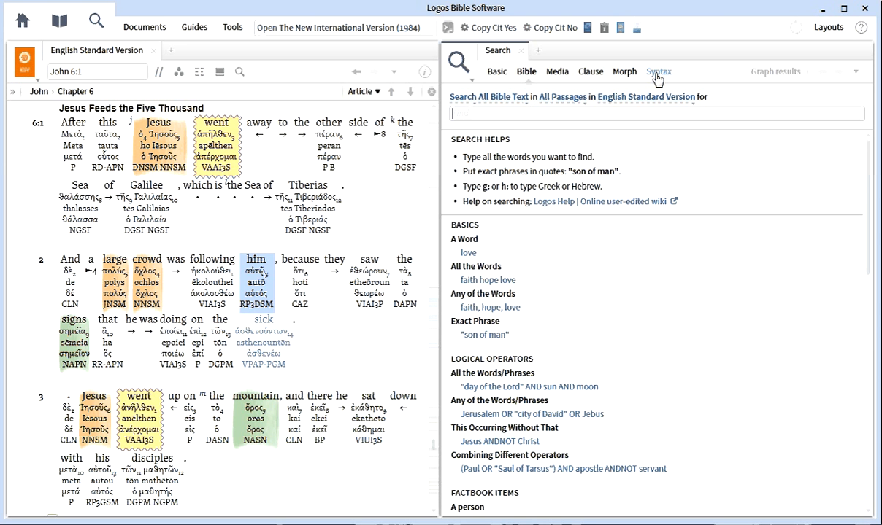
- Check the scope choices of a Basic search, keeping Everything, and return to the Bible search
{"action": "left_click", "coordinate": [496, 75]}
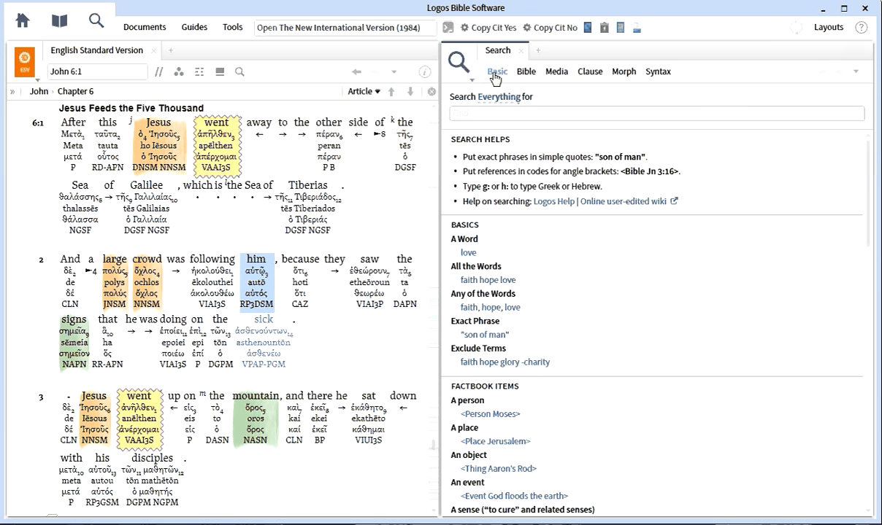
{"action": "left_click", "coordinate": [514, 107]}
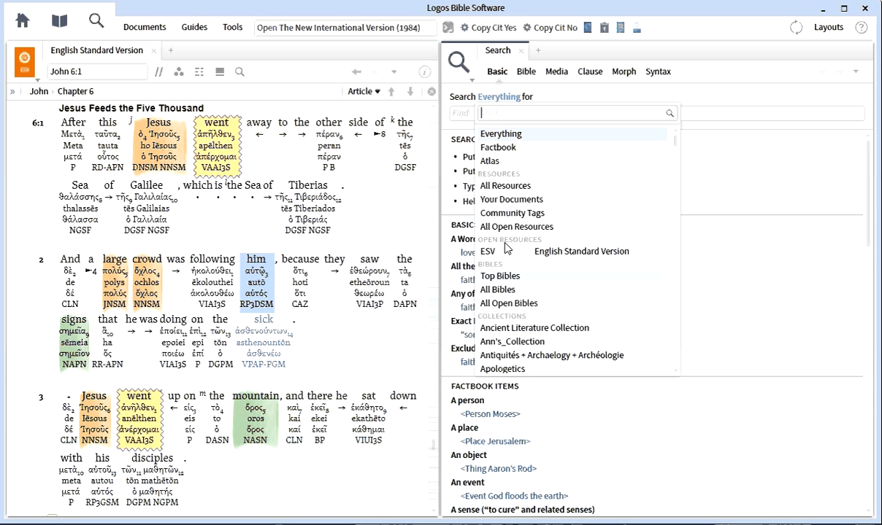
{"action": "left_click", "coordinate": [502, 135]}
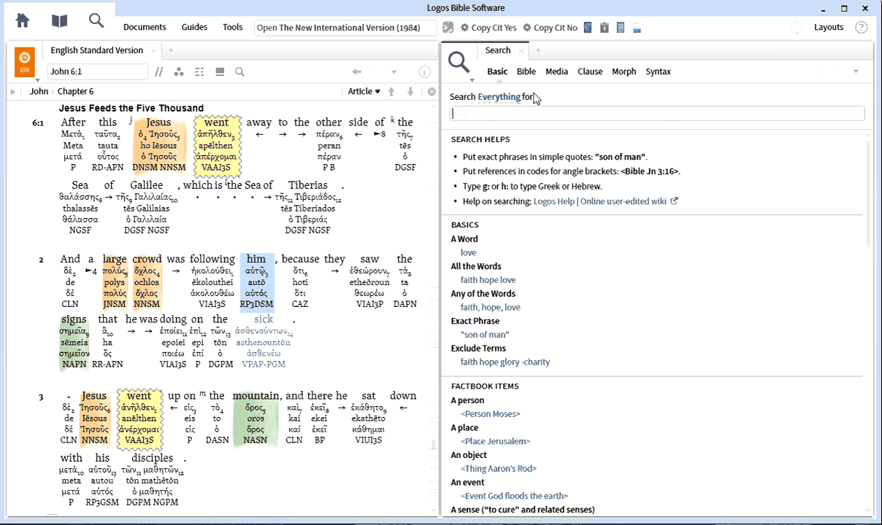
{"action": "left_click", "coordinate": [525, 72]}
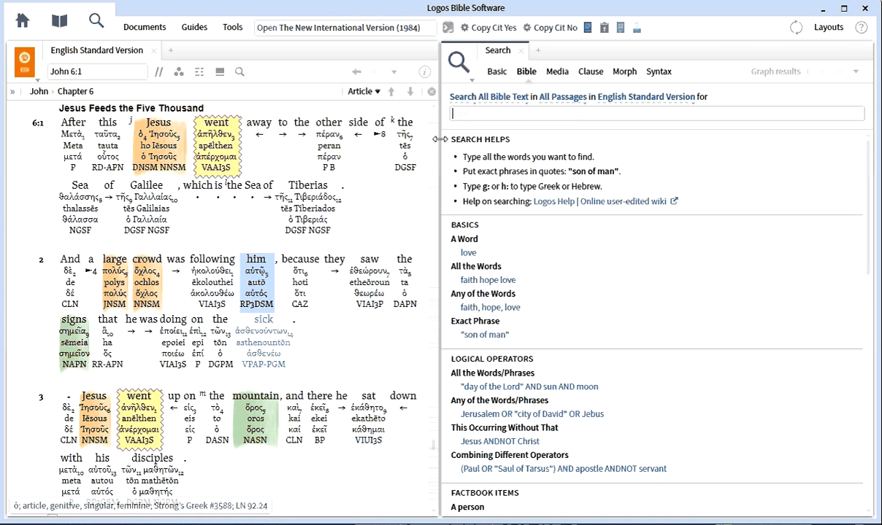
- Look through the Bible search examples and load the Factbook person example <Person Moses> as the query
{"action": "scroll", "coordinate": [489, 168], "scroll_direction": "down", "scroll_amount": 4}
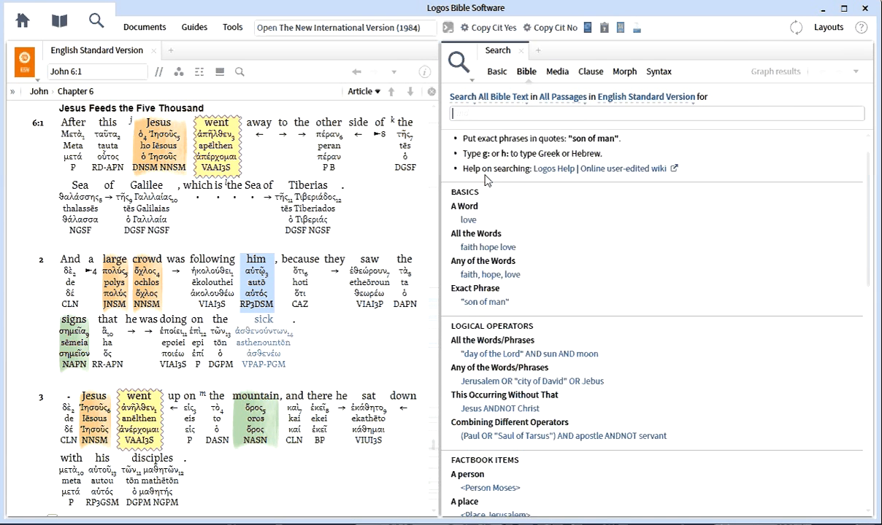
{"action": "scroll", "coordinate": [487, 181], "scroll_direction": "down", "scroll_amount": 1}
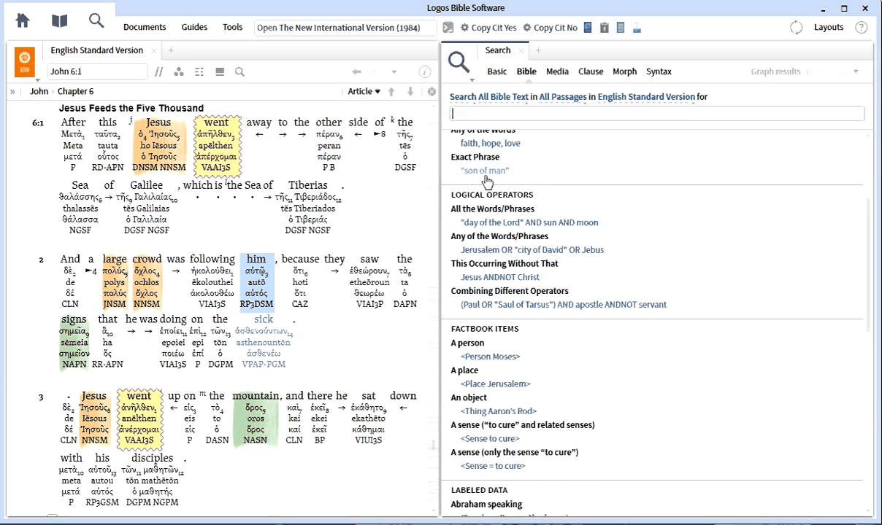
{"action": "scroll", "coordinate": [486, 181], "scroll_direction": "up", "scroll_amount": 5}
{"action": "scroll", "coordinate": [486, 181], "scroll_direction": "down", "scroll_amount": 6}
{"action": "scroll", "coordinate": [486, 181], "scroll_direction": "down", "scroll_amount": 2}
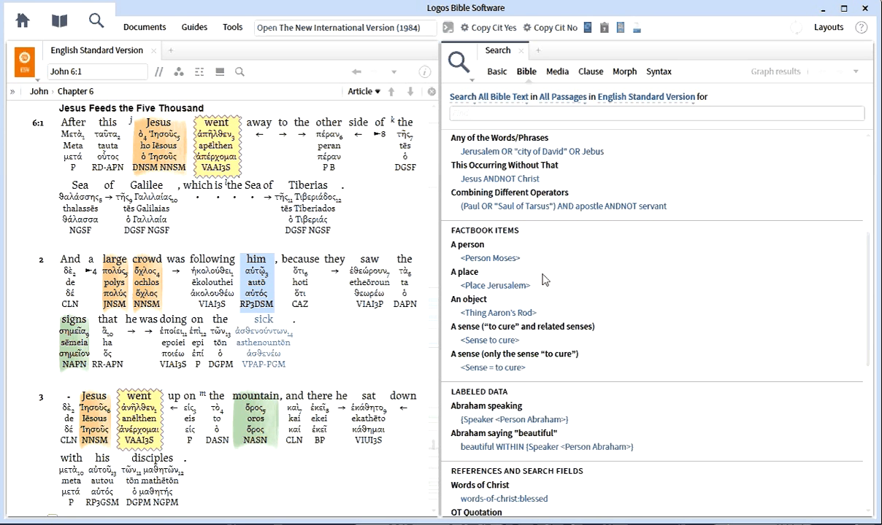
{"action": "left_click", "coordinate": [516, 260]}
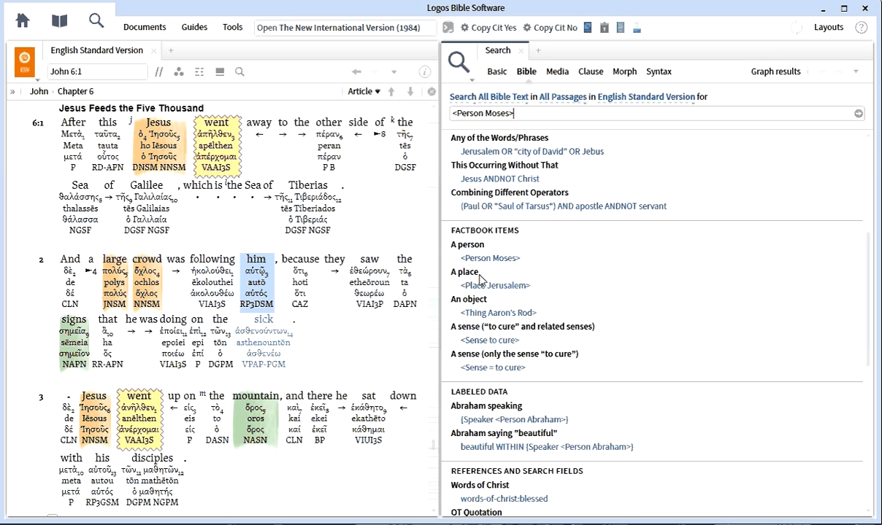
- Append "Lord OR God OR Yahweh" to the <Person Moses> query, run the search and browse the matching Exodus verses
{"action": "scroll", "coordinate": [479, 278], "scroll_direction": "up", "scroll_amount": 7}
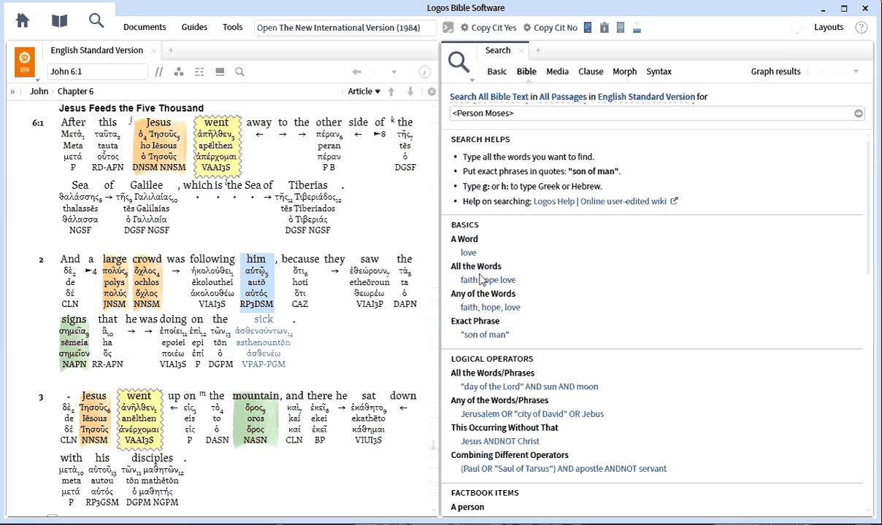
{"action": "type", "text": "L"}
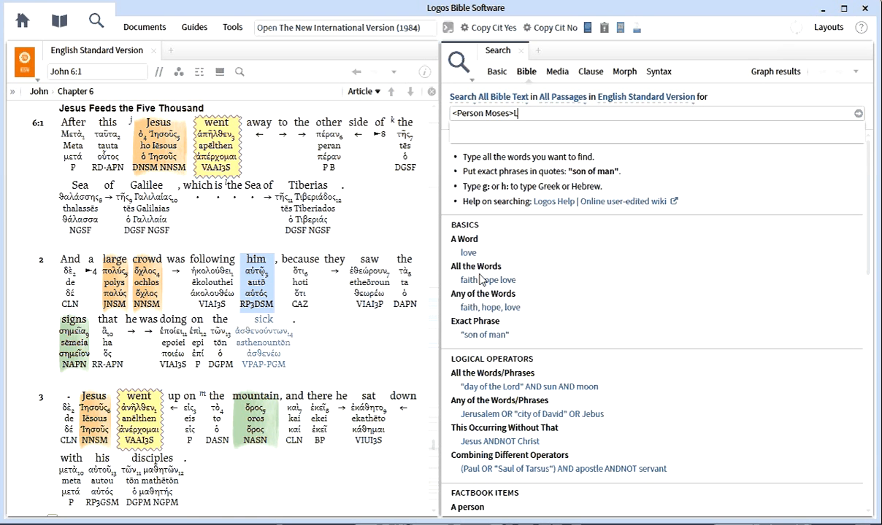
{"action": "type", "text": "ord"}
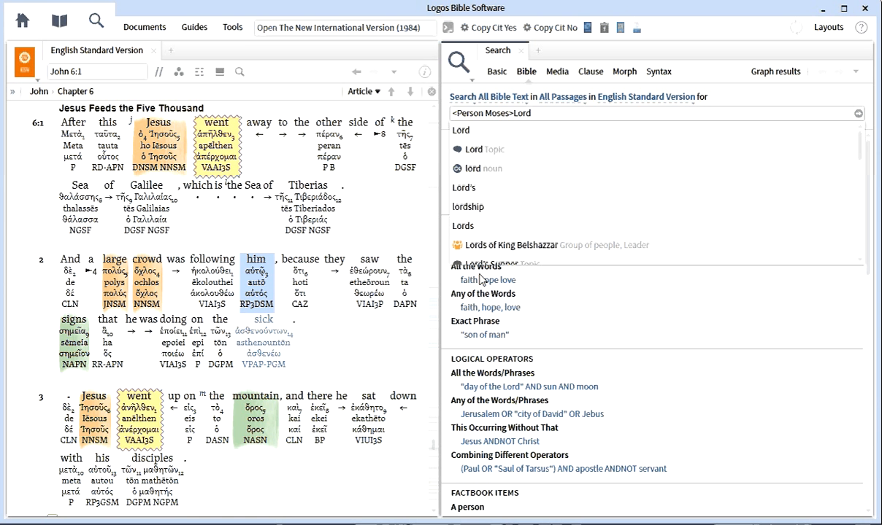
{"action": "type", "text": " OR"}
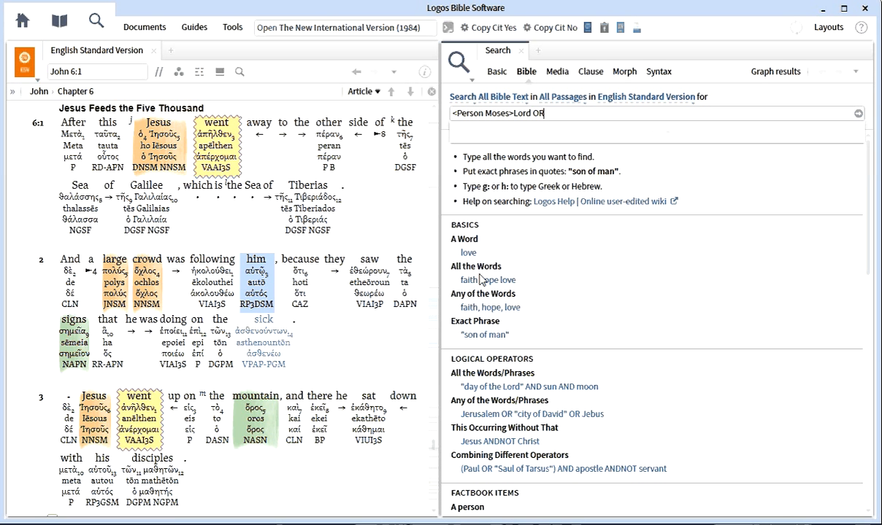
{"action": "type", "text": "God OR Yahweh"}
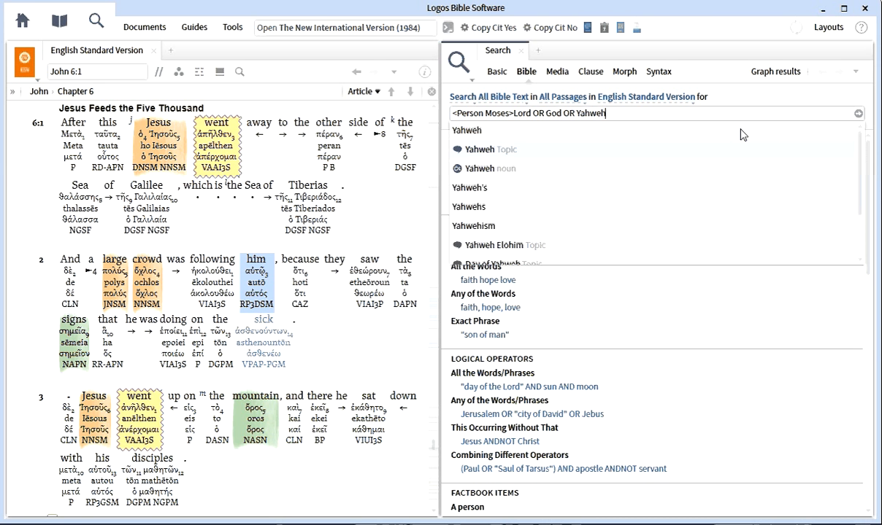
{"action": "left_click", "coordinate": [858, 117]}
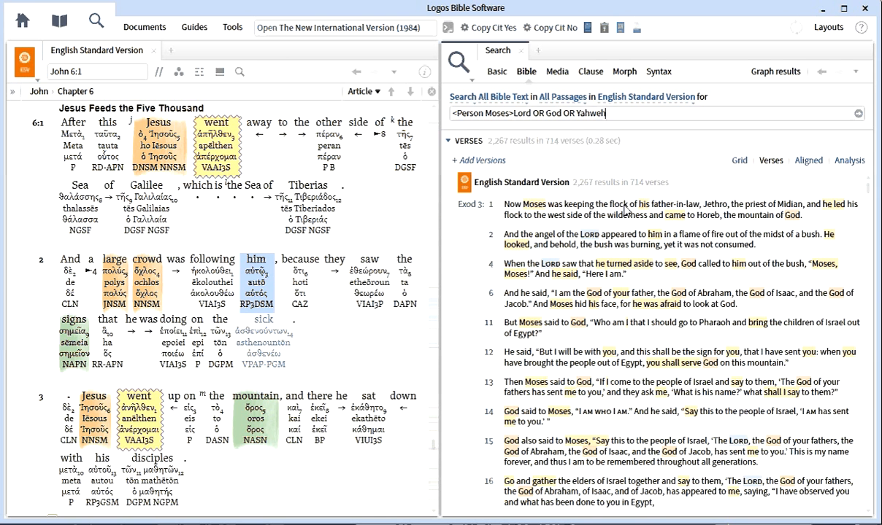
{"action": "scroll", "coordinate": [589, 221], "scroll_direction": "down", "scroll_amount": 3}
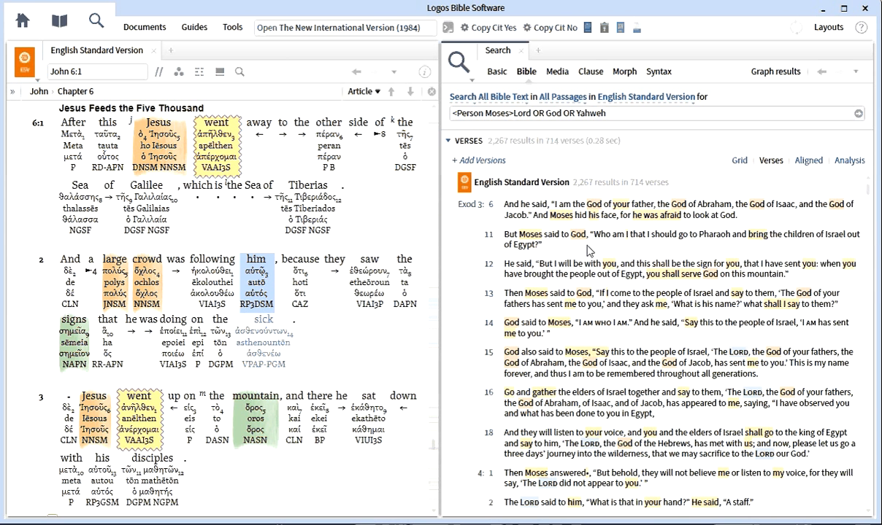
{"action": "scroll", "coordinate": [590, 251], "scroll_direction": "down", "scroll_amount": 3}
{"action": "scroll", "coordinate": [589, 250], "scroll_direction": "down", "scroll_amount": 6}
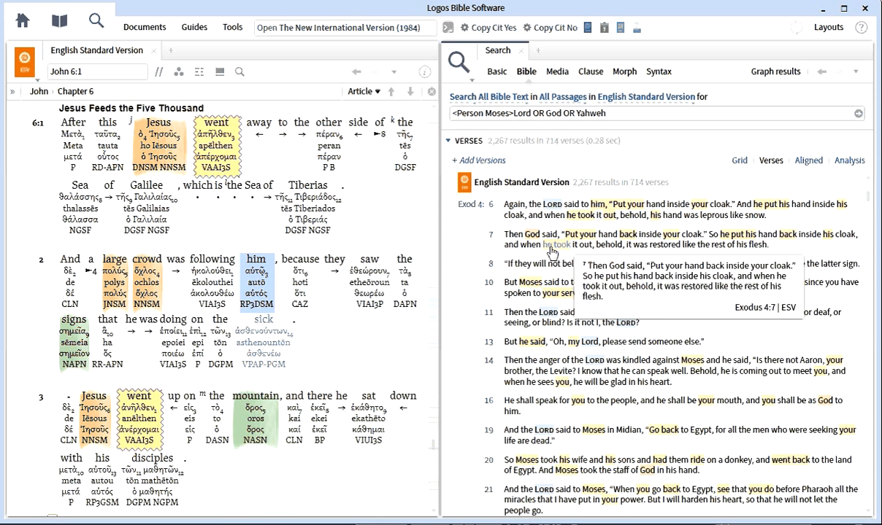
{"action": "scroll", "coordinate": [562, 251], "scroll_direction": "down", "scroll_amount": 2}
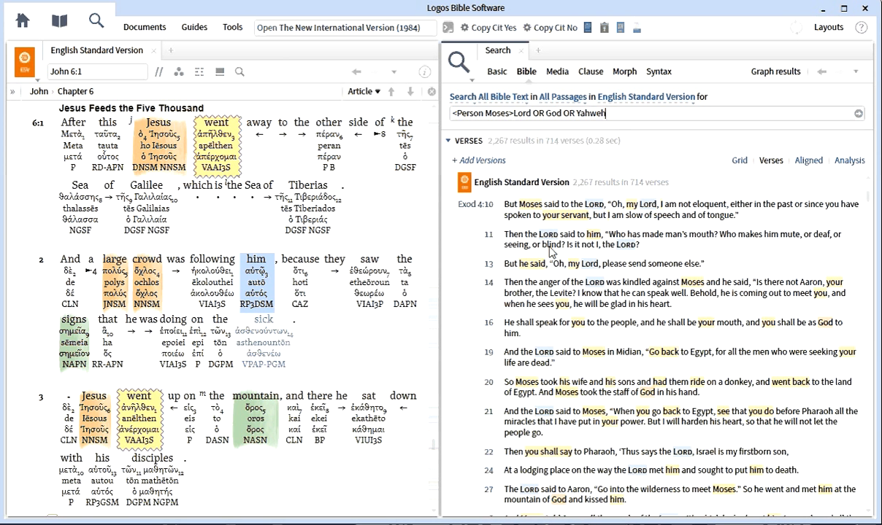
- Open the Print/Export preview of the search results, look through its pages and close it
{"action": "mouse_move", "coordinate": [547, 240]}
{"action": "left_click", "coordinate": [458, 64]}
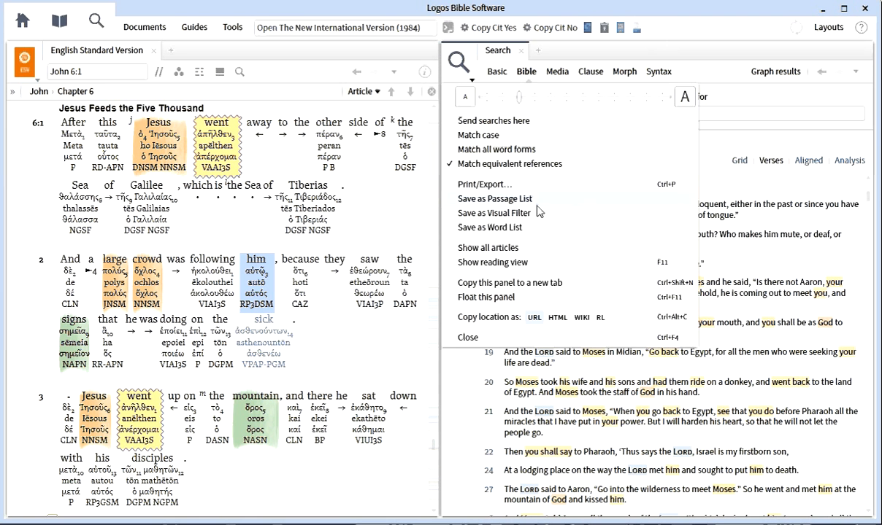
{"action": "left_click", "coordinate": [489, 186]}
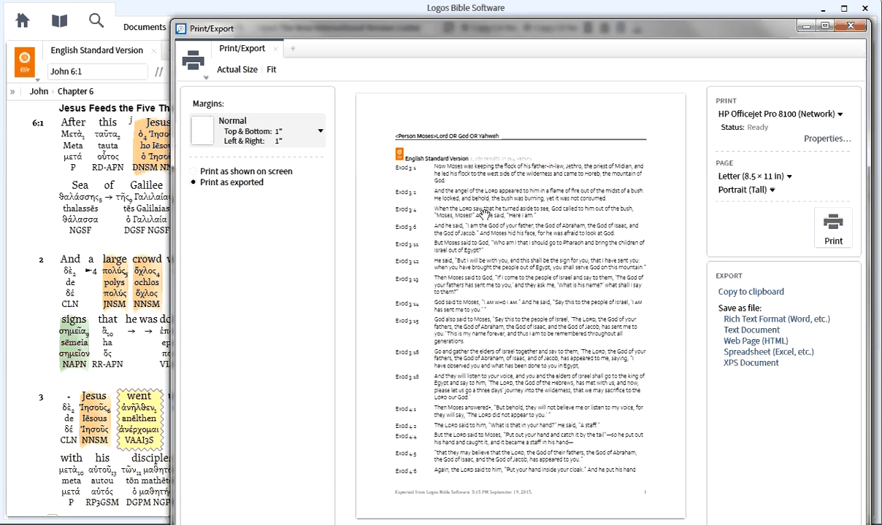
{"action": "scroll", "coordinate": [483, 214], "scroll_direction": "down", "scroll_amount": 5}
{"action": "scroll", "coordinate": [482, 216], "scroll_direction": "up", "scroll_amount": 5}
{"action": "scroll", "coordinate": [482, 216], "scroll_direction": "down", "scroll_amount": 2}
{"action": "scroll", "coordinate": [483, 216], "scroll_direction": "up", "scroll_amount": 2}
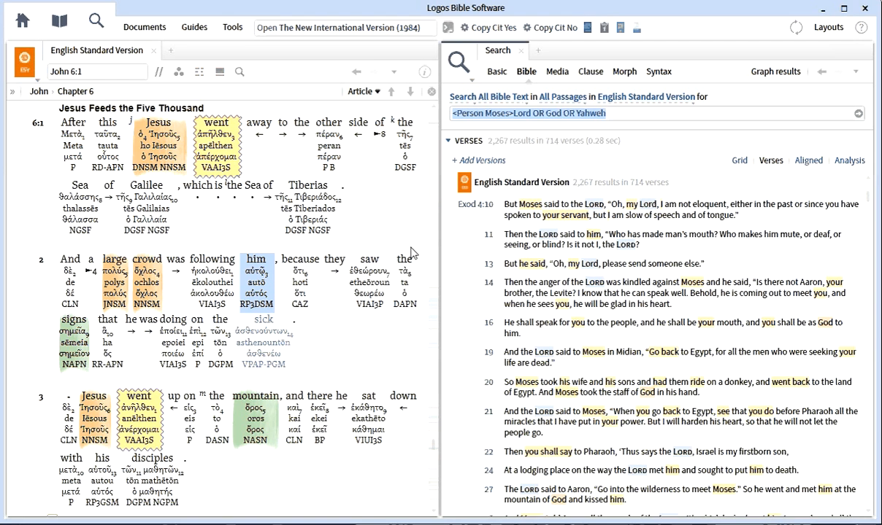
- Run the <Person Moses>Lord OR God OR Yahweh query as a Basic search of Everything and expand the Library Results
{"action": "scroll", "coordinate": [521, 293], "scroll_direction": "down", "scroll_amount": 5}
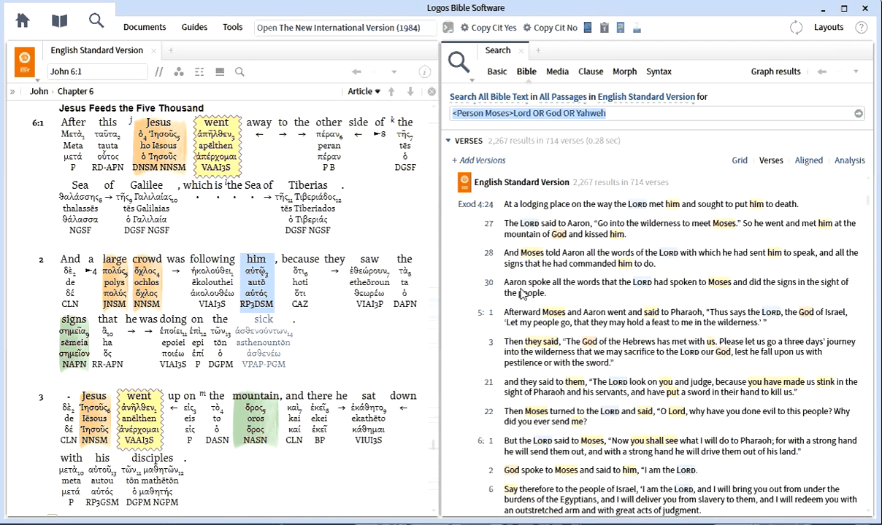
{"action": "scroll", "coordinate": [521, 293], "scroll_direction": "up", "scroll_amount": 15}
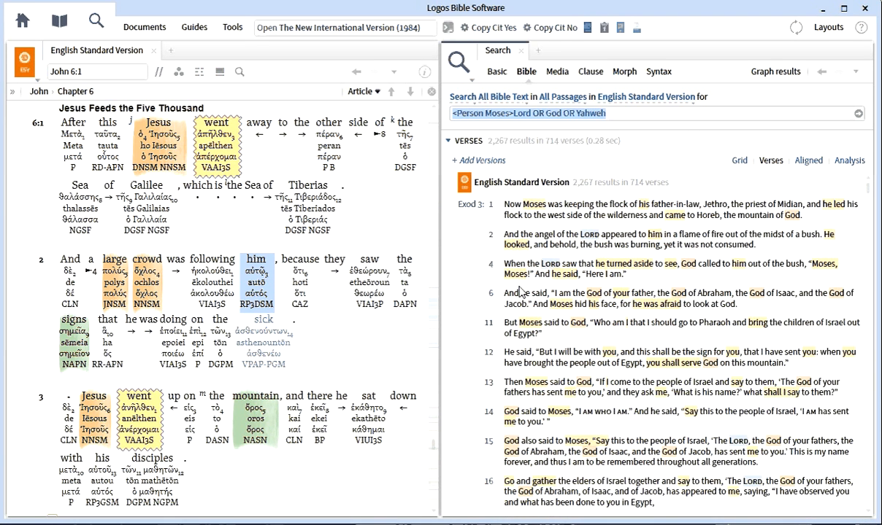
{"action": "left_click", "coordinate": [496, 73]}
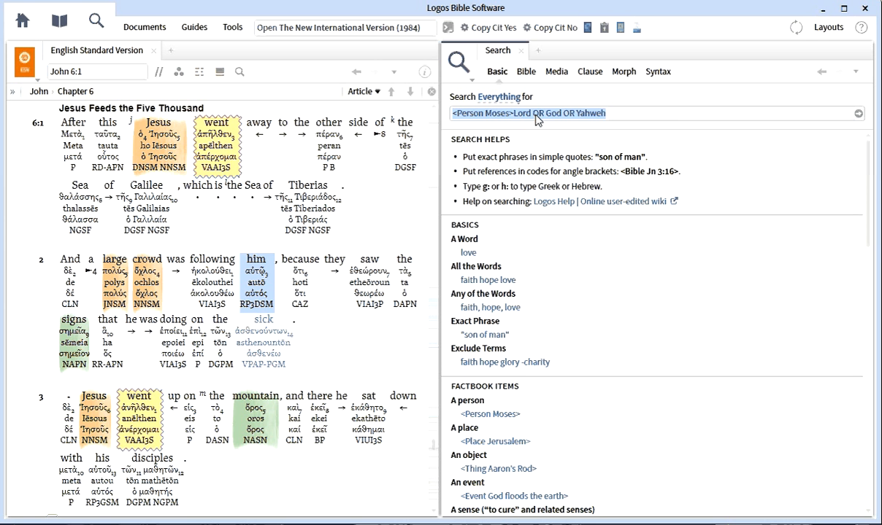
{"action": "left_click", "coordinate": [859, 116]}
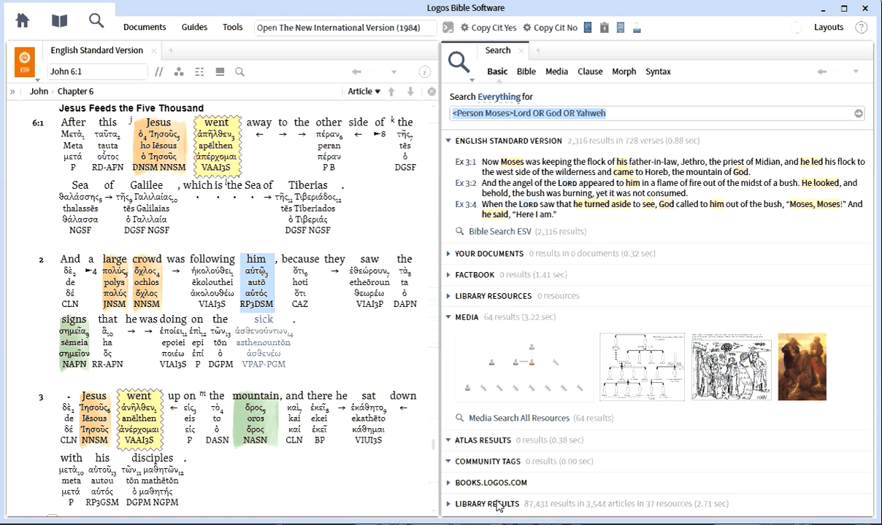
{"action": "left_click", "coordinate": [448, 507]}
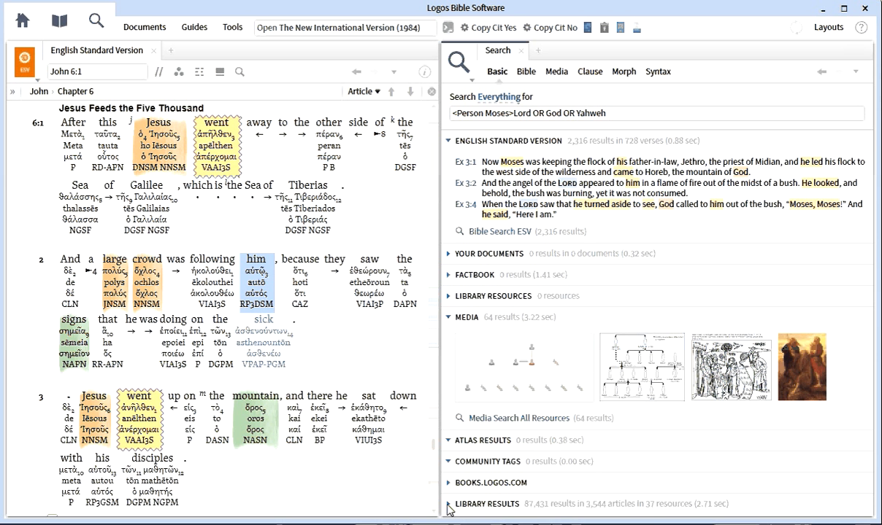
{"action": "scroll", "coordinate": [459, 507], "scroll_direction": "down", "scroll_amount": 5}
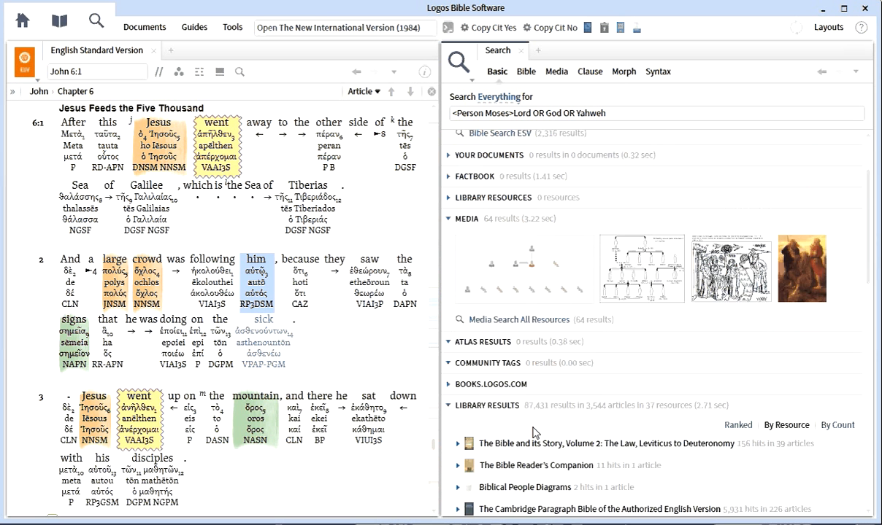
- Look through the library results by resource, briefly expanding the hits of The New International Version and collapsing them again
{"action": "mouse_move", "coordinate": [533, 431]}
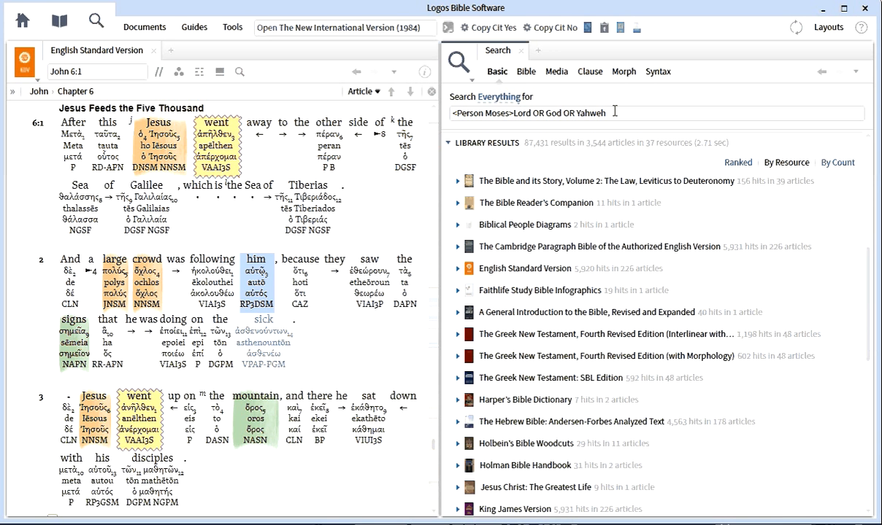
{"action": "mouse_move", "coordinate": [570, 276]}
{"action": "mouse_move", "coordinate": [531, 257]}
{"action": "scroll", "coordinate": [532, 255], "scroll_direction": "down", "scroll_amount": 3}
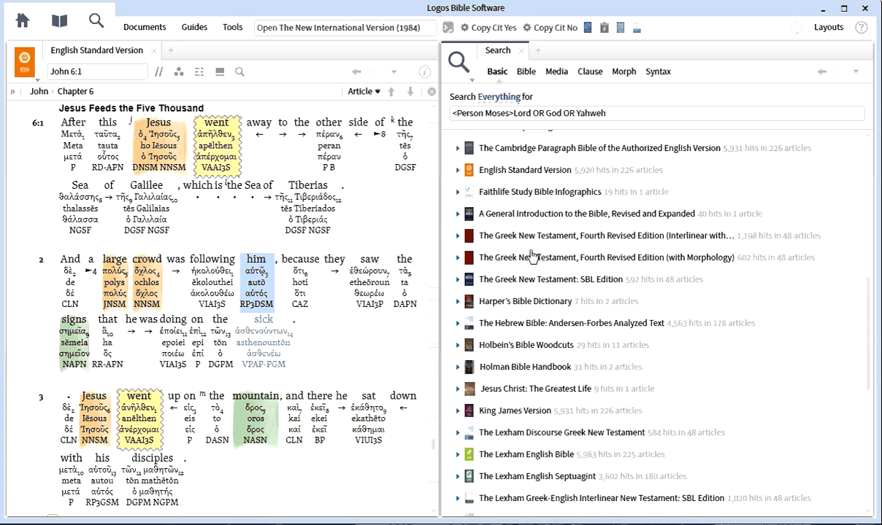
{"action": "scroll", "coordinate": [531, 256], "scroll_direction": "down", "scroll_amount": 12}
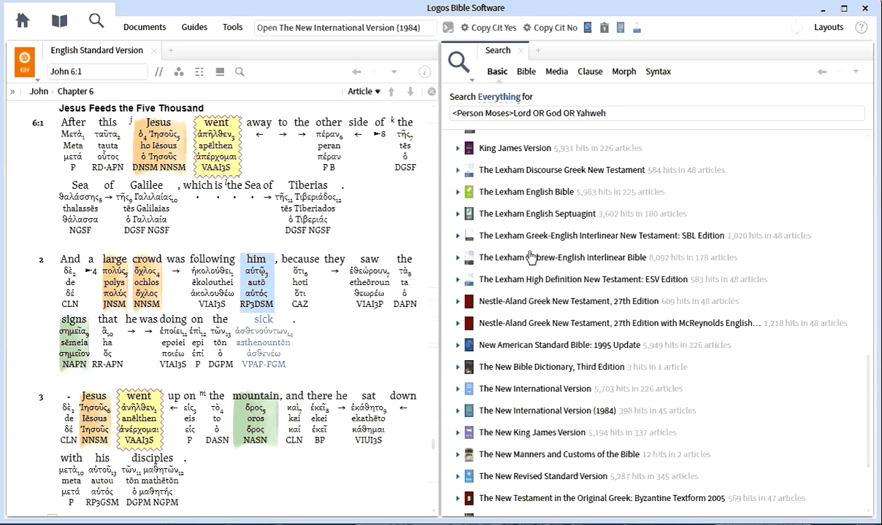
{"action": "scroll", "coordinate": [531, 255], "scroll_direction": "up", "scroll_amount": 15}
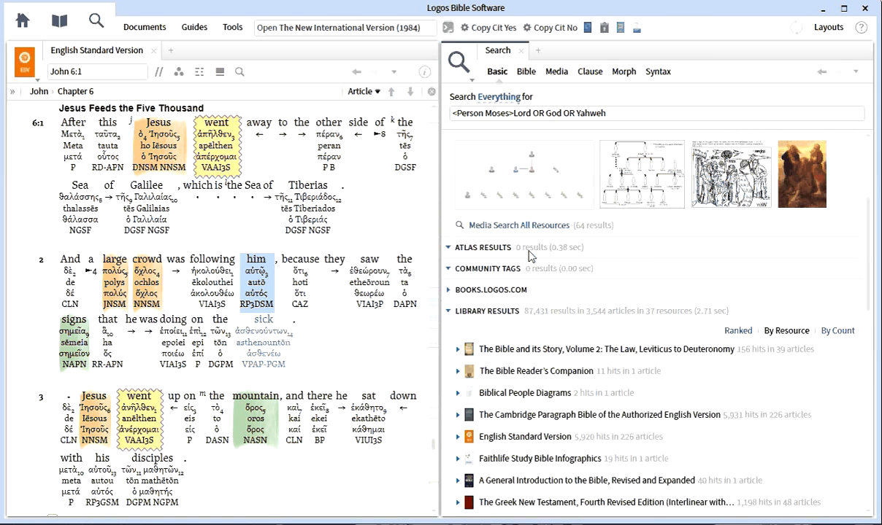
{"action": "scroll", "coordinate": [531, 255], "scroll_direction": "down", "scroll_amount": 1}
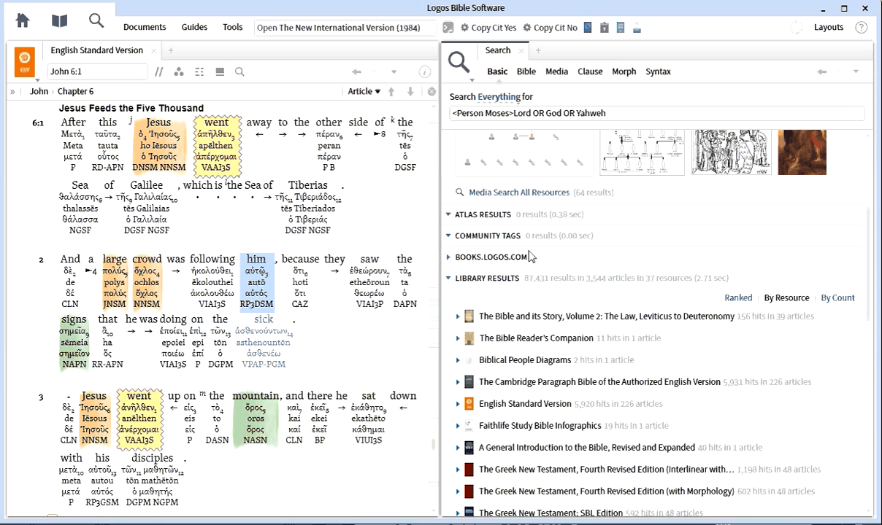
{"action": "scroll", "coordinate": [531, 255], "scroll_direction": "down", "scroll_amount": 2}
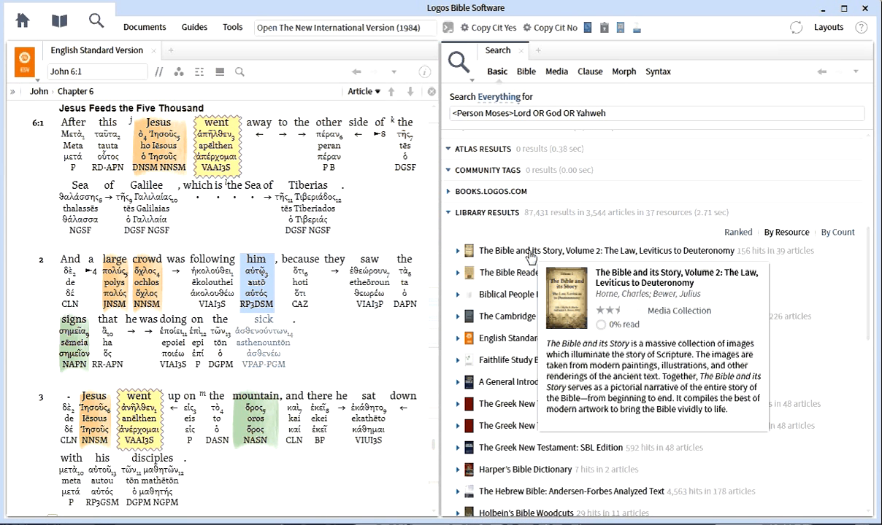
{"action": "scroll", "coordinate": [531, 256], "scroll_direction": "down", "scroll_amount": 4}
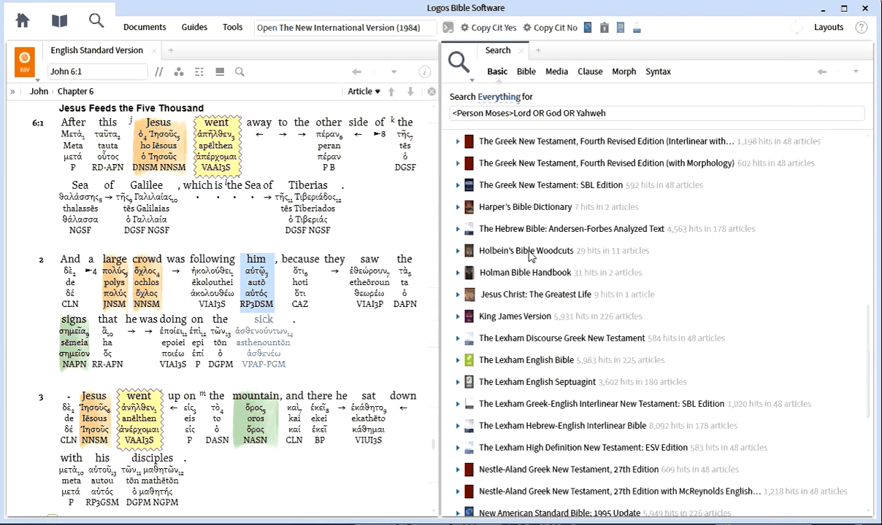
{"action": "scroll", "coordinate": [530, 255], "scroll_direction": "down", "scroll_amount": 3}
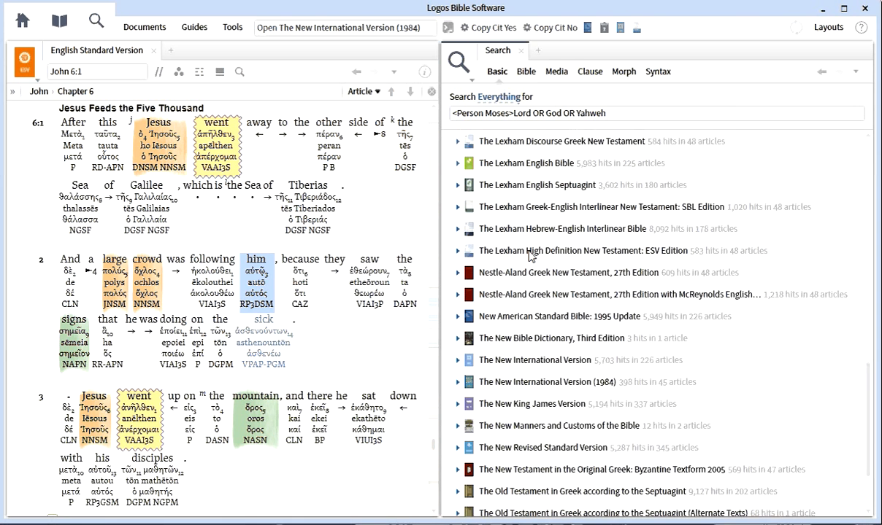
{"action": "scroll", "coordinate": [530, 255], "scroll_direction": "down", "scroll_amount": 1}
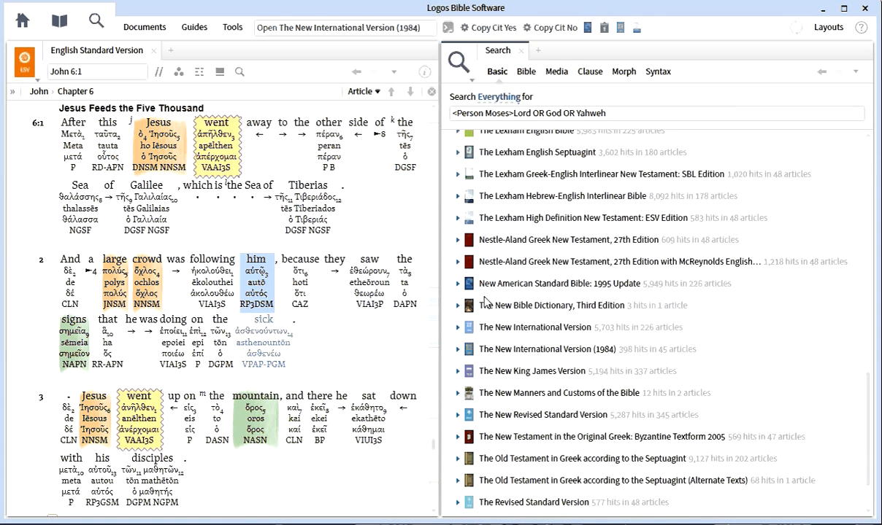
{"action": "left_click", "coordinate": [459, 329]}
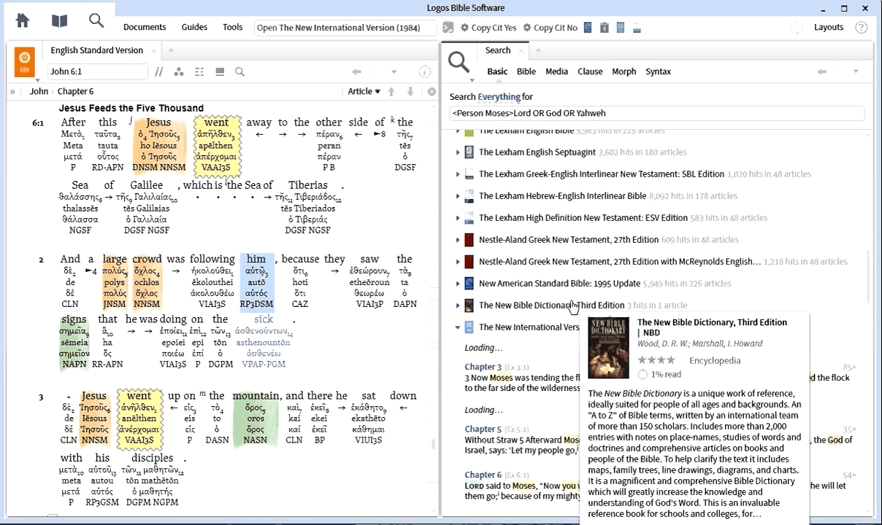
{"action": "left_click", "coordinate": [459, 329]}
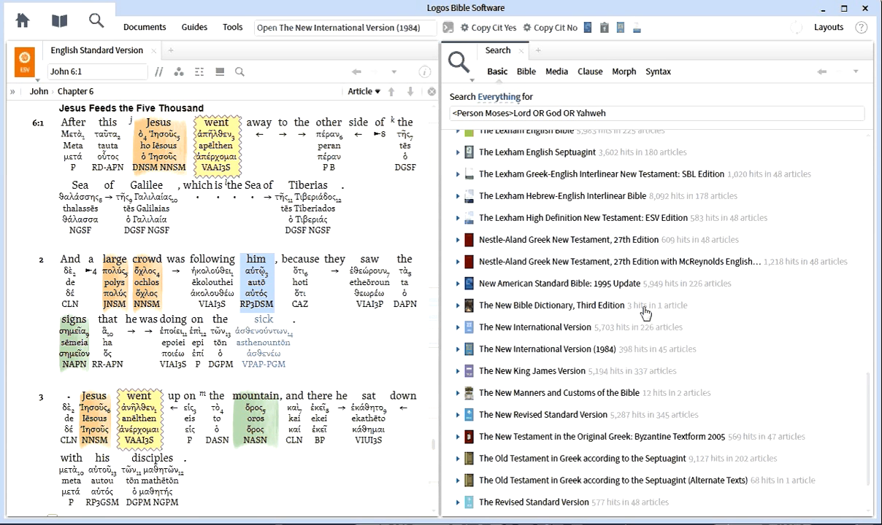
- Review the rest of the library resource list and the Bible, media and other result categories above it
{"action": "scroll", "coordinate": [632, 313], "scroll_direction": "down", "scroll_amount": 1}
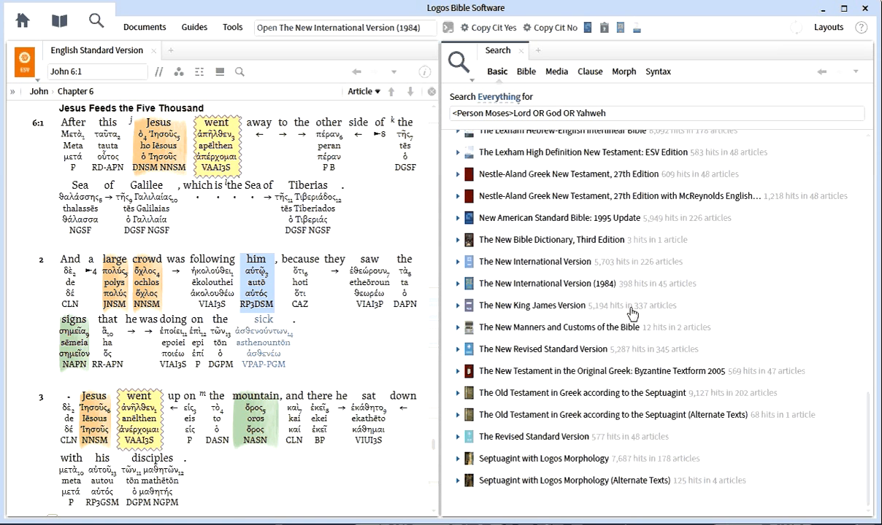
{"action": "scroll", "coordinate": [627, 310], "scroll_direction": "up", "scroll_amount": 1}
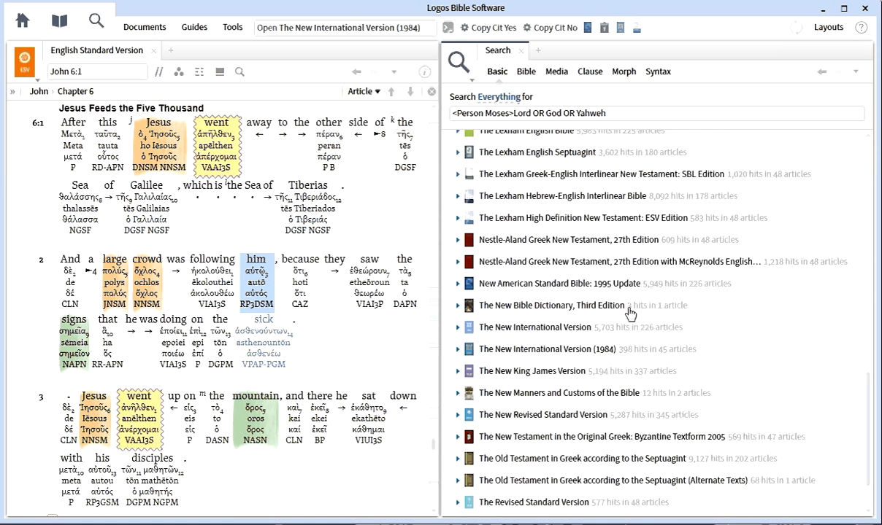
{"action": "scroll", "coordinate": [624, 309], "scroll_direction": "up", "scroll_amount": 2}
{"action": "scroll", "coordinate": [622, 310], "scroll_direction": "up", "scroll_amount": 2}
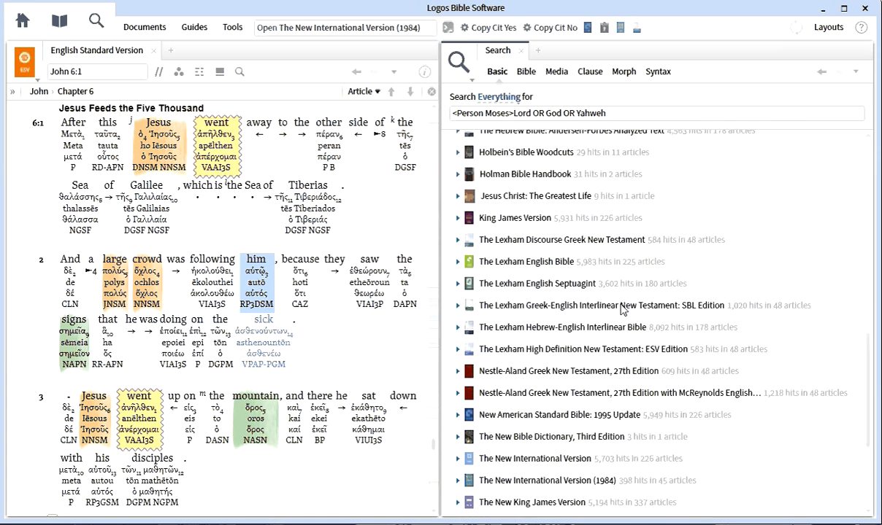
{"action": "scroll", "coordinate": [622, 310], "scroll_direction": "up", "scroll_amount": 5}
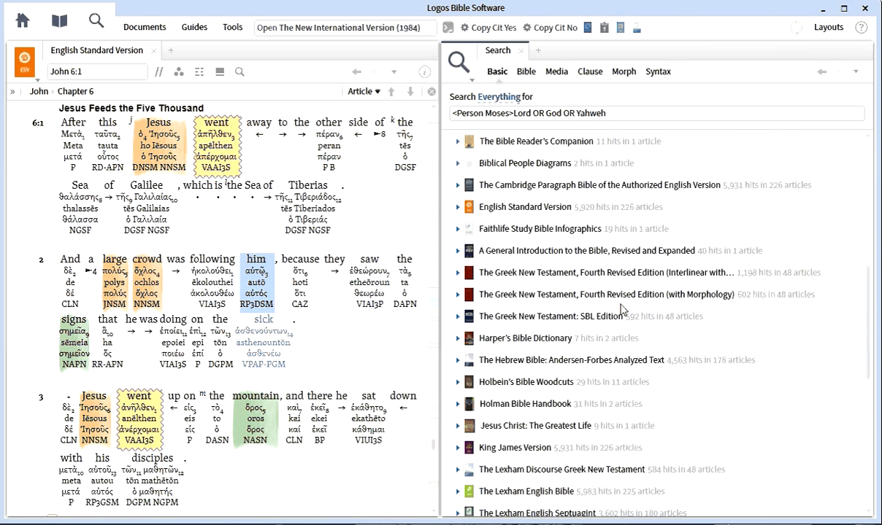
{"action": "scroll", "coordinate": [622, 310], "scroll_direction": "up", "scroll_amount": 2}
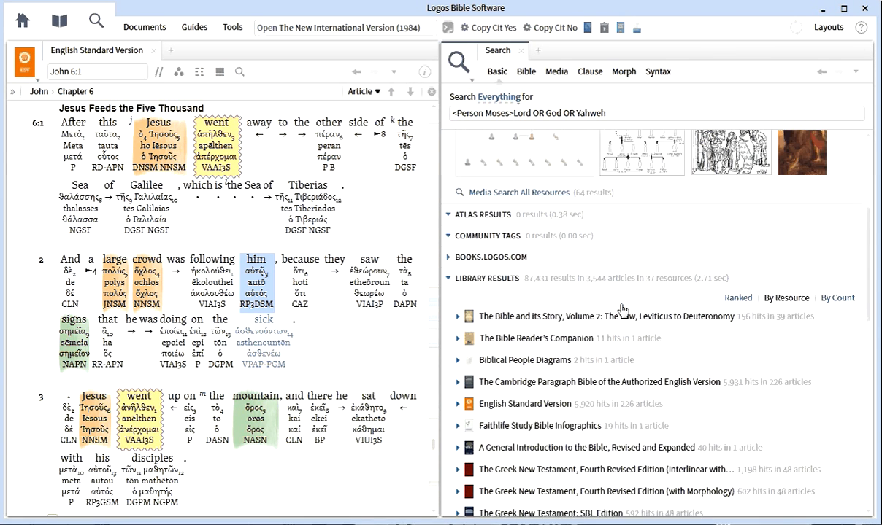
{"action": "scroll", "coordinate": [623, 310], "scroll_direction": "up", "scroll_amount": 4}
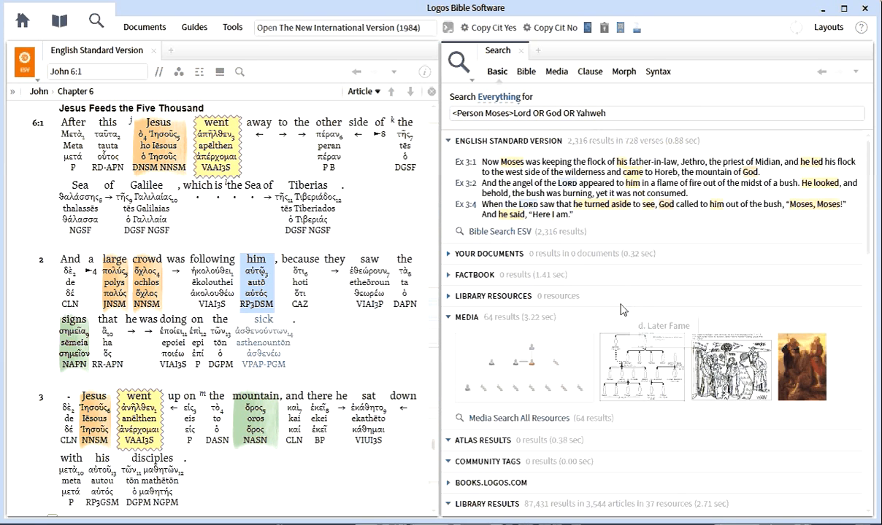
{"action": "scroll", "coordinate": [622, 311], "scroll_direction": "down", "scroll_amount": 8}
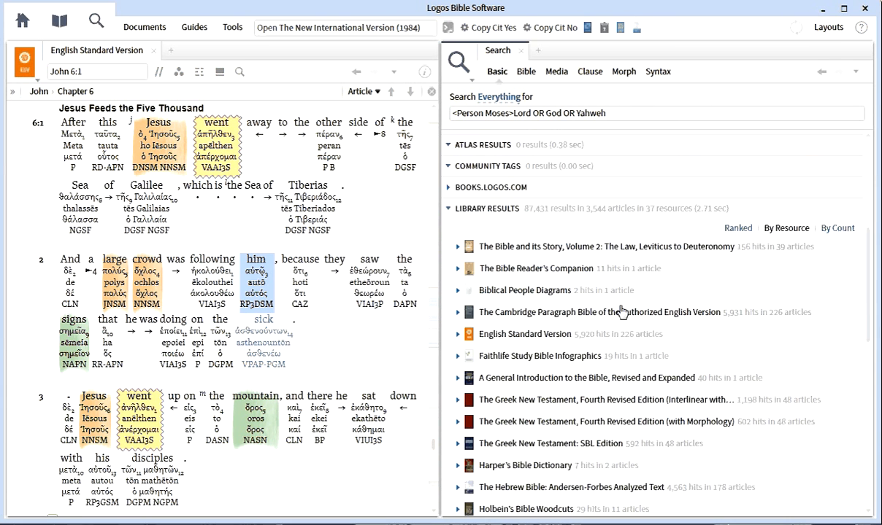
{"action": "scroll", "coordinate": [622, 312], "scroll_direction": "down", "scroll_amount": 1}
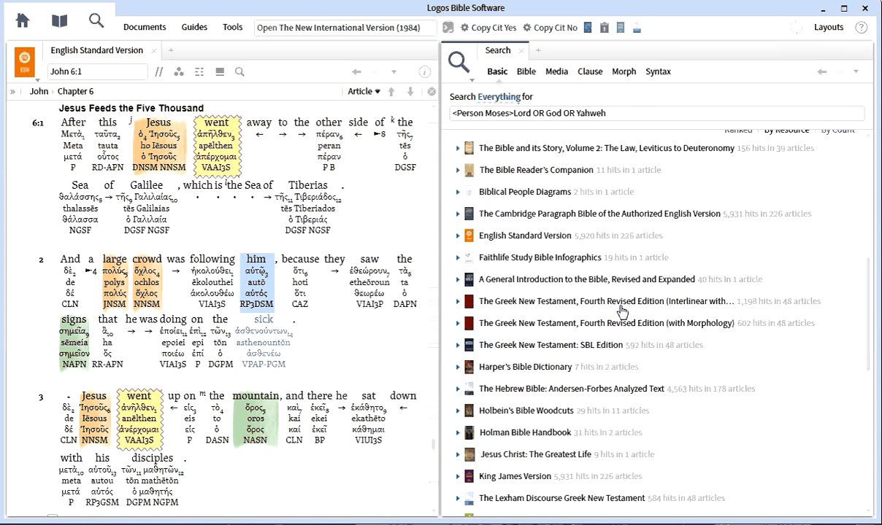
{"action": "scroll", "coordinate": [574, 280], "scroll_direction": "up", "scroll_amount": 3}
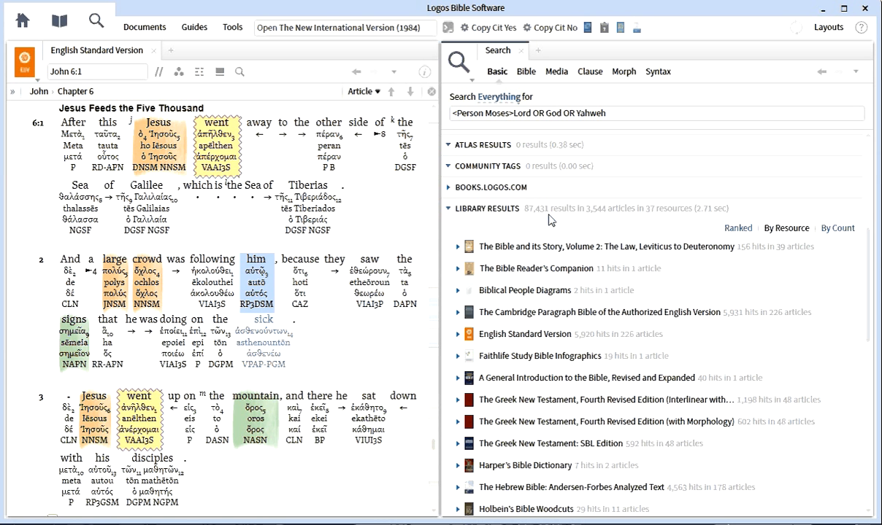
- Replace the Basic search query with "deut 32 1" and submit it
{"action": "left_click", "coordinate": [620, 115]}
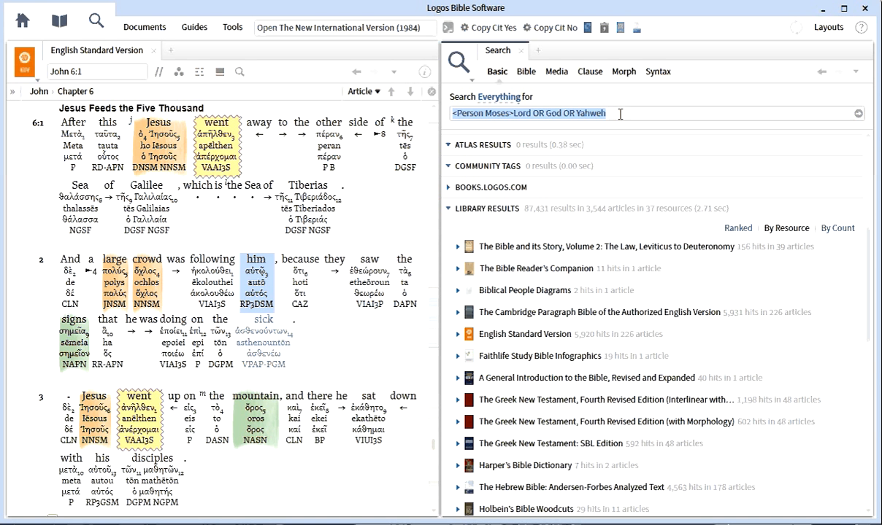
{"action": "type", "text": "deut 31"}
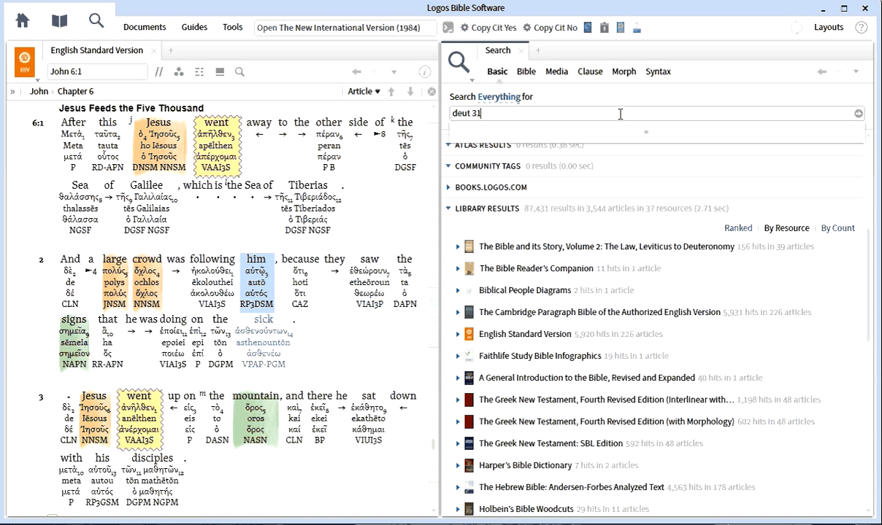
{"action": "key", "text": "BackSpace"}
{"action": "type", "text": "2 1"}
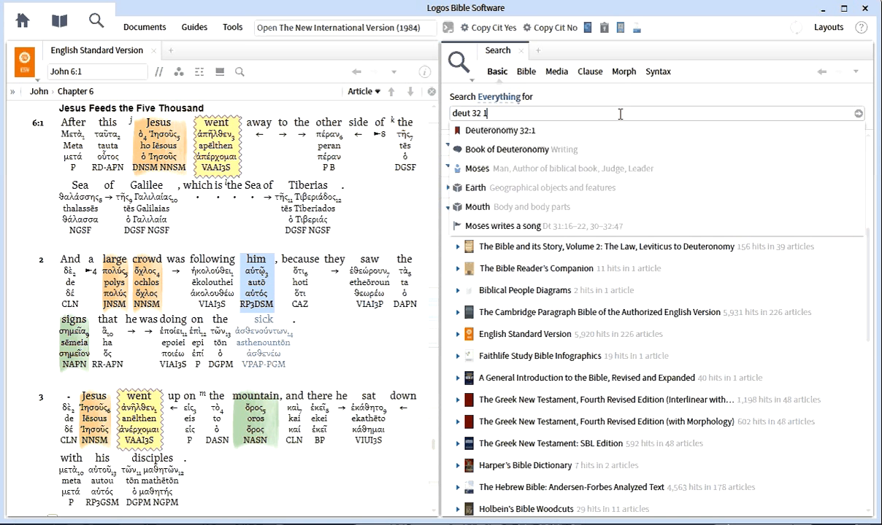
{"action": "key", "text": "Return"}
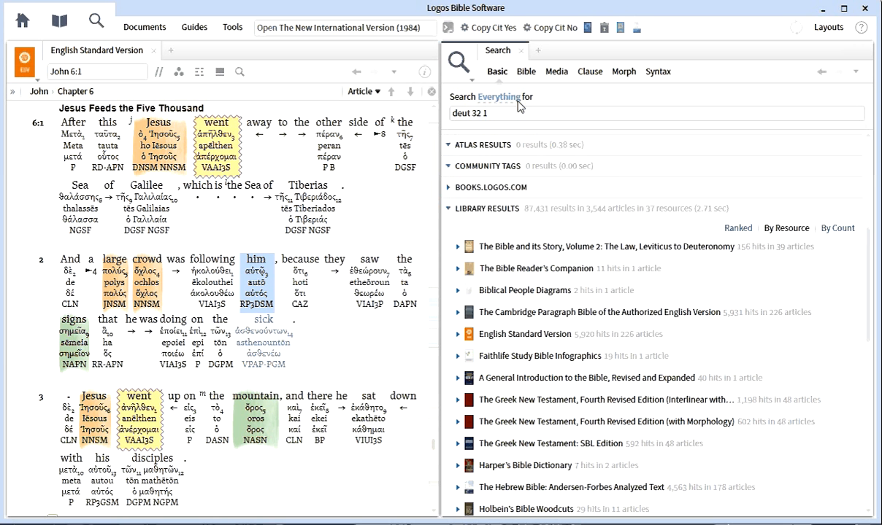
- Change the Basic search scope from Everything to the Commentaries Top Rated collection
{"action": "left_click", "coordinate": [518, 102]}
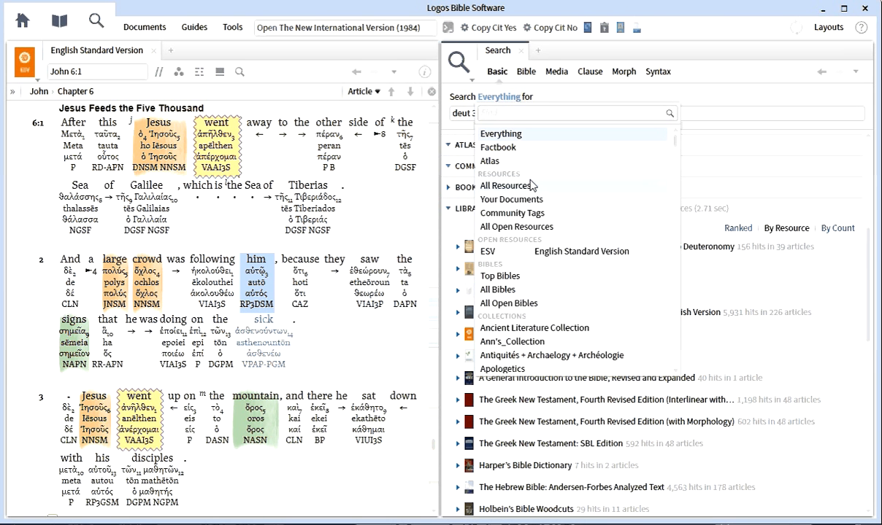
{"action": "scroll", "coordinate": [521, 218], "scroll_direction": "down", "scroll_amount": 2}
{"action": "scroll", "coordinate": [521, 218], "scroll_direction": "down", "scroll_amount": 5}
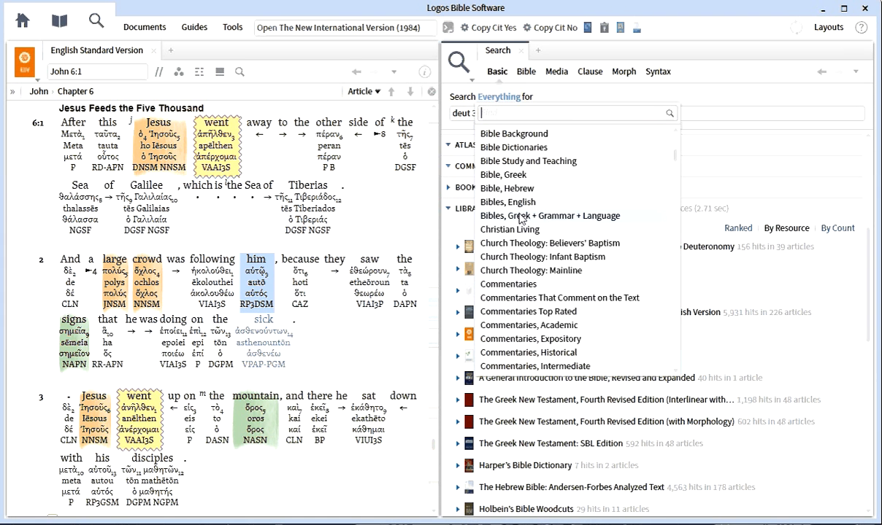
{"action": "scroll", "coordinate": [521, 218], "scroll_direction": "down", "scroll_amount": 2}
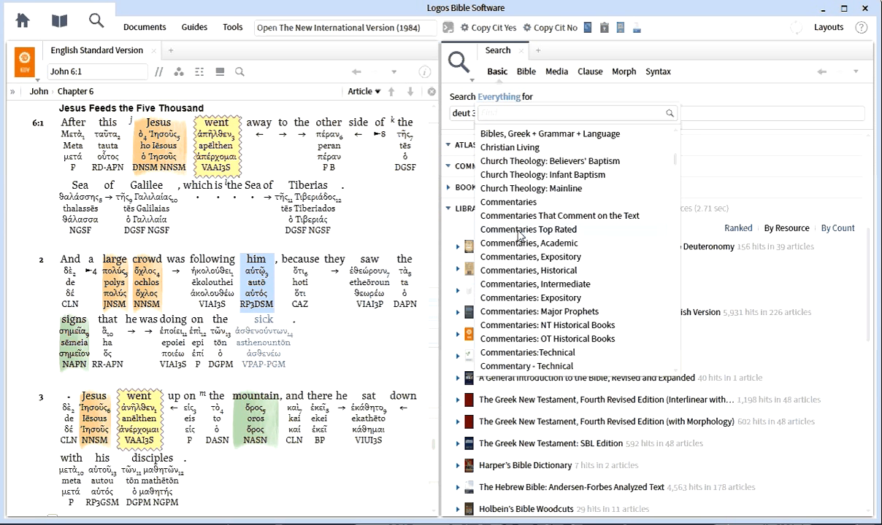
{"action": "scroll", "coordinate": [518, 233], "scroll_direction": "down", "scroll_amount": 3}
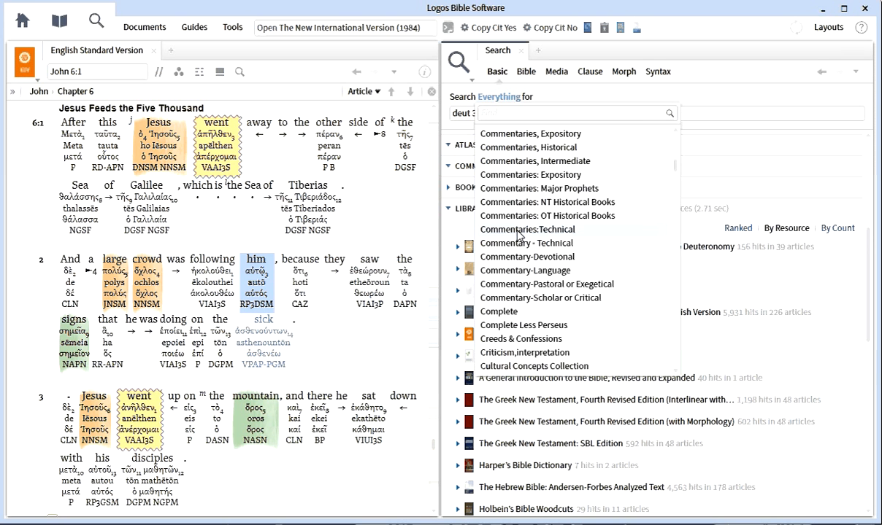
{"action": "scroll", "coordinate": [517, 234], "scroll_direction": "up", "scroll_amount": 2}
{"action": "scroll", "coordinate": [517, 234], "scroll_direction": "up", "scroll_amount": 1}
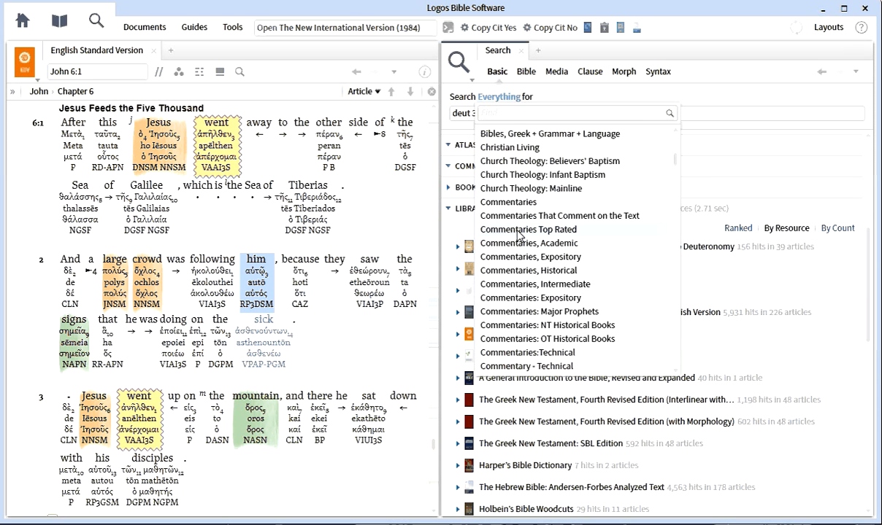
{"action": "scroll", "coordinate": [517, 234], "scroll_direction": "down", "scroll_amount": 1}
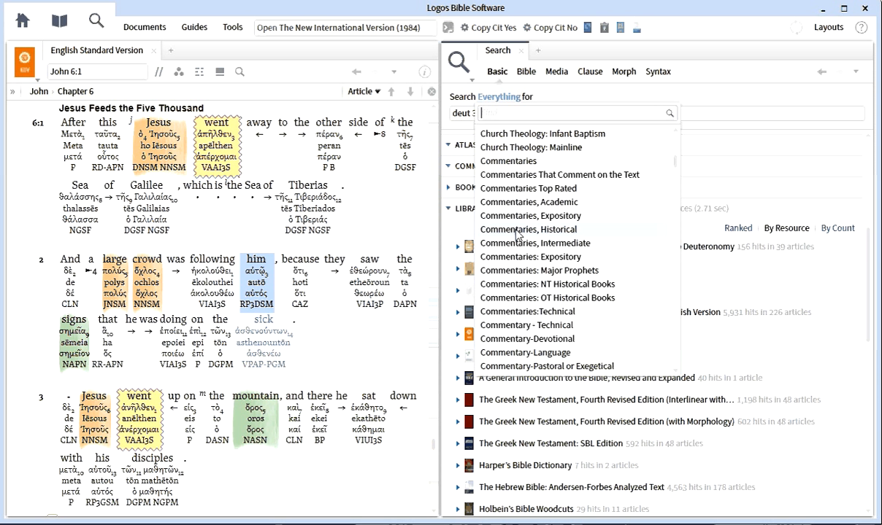
{"action": "scroll", "coordinate": [516, 233], "scroll_direction": "down", "scroll_amount": 2}
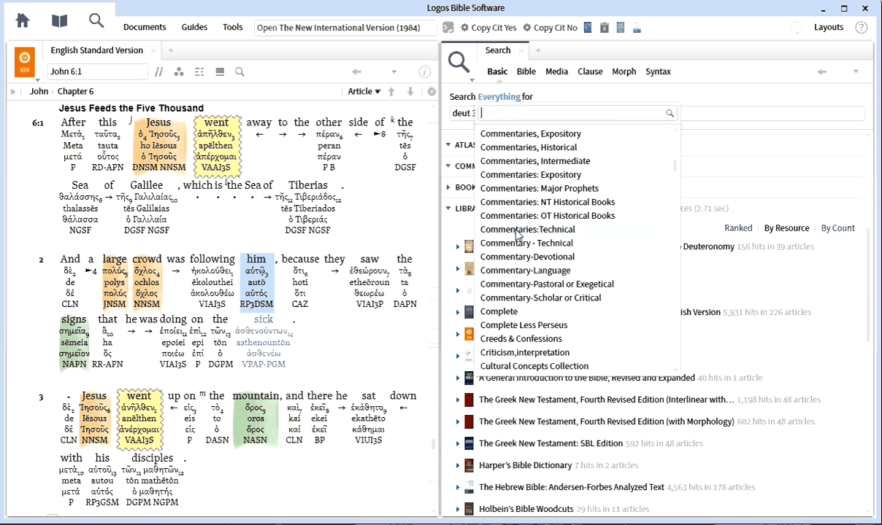
{"action": "scroll", "coordinate": [516, 234], "scroll_direction": "down", "scroll_amount": 1}
{"action": "scroll", "coordinate": [516, 233], "scroll_direction": "up", "scroll_amount": 3}
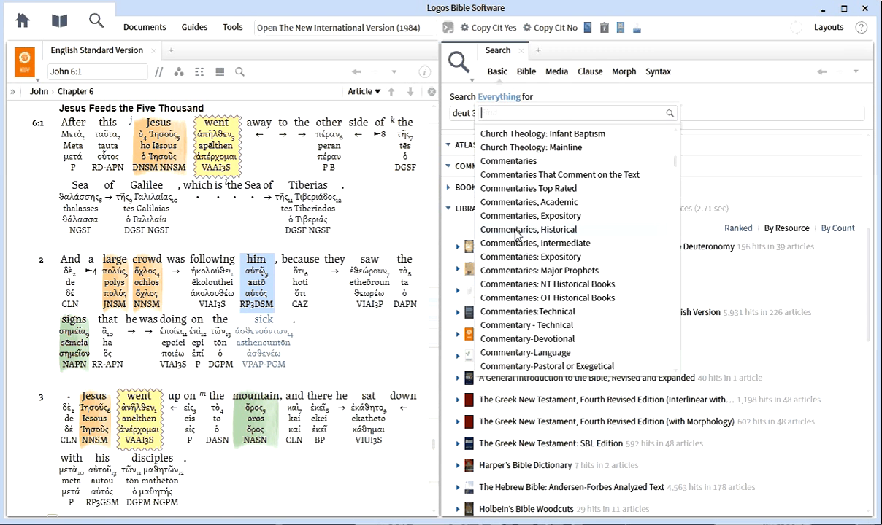
{"action": "scroll", "coordinate": [516, 234], "scroll_direction": "up", "scroll_amount": 2}
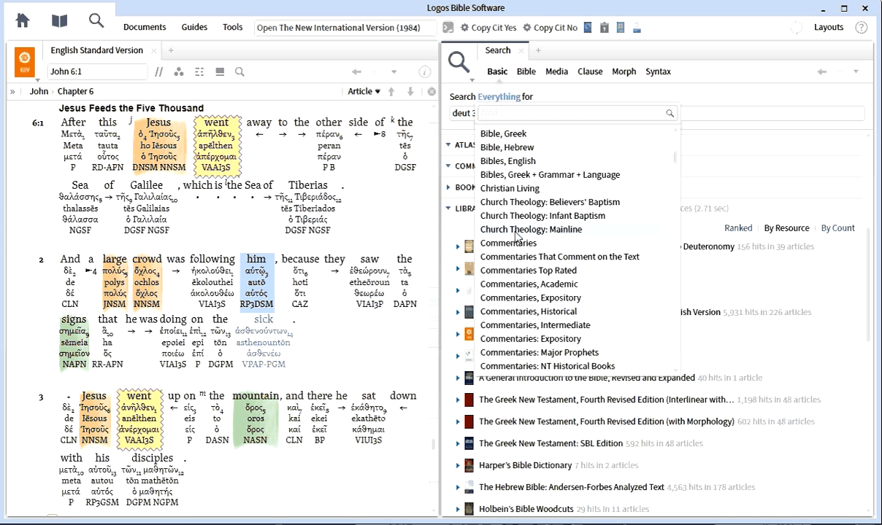
{"action": "left_click", "coordinate": [514, 270]}
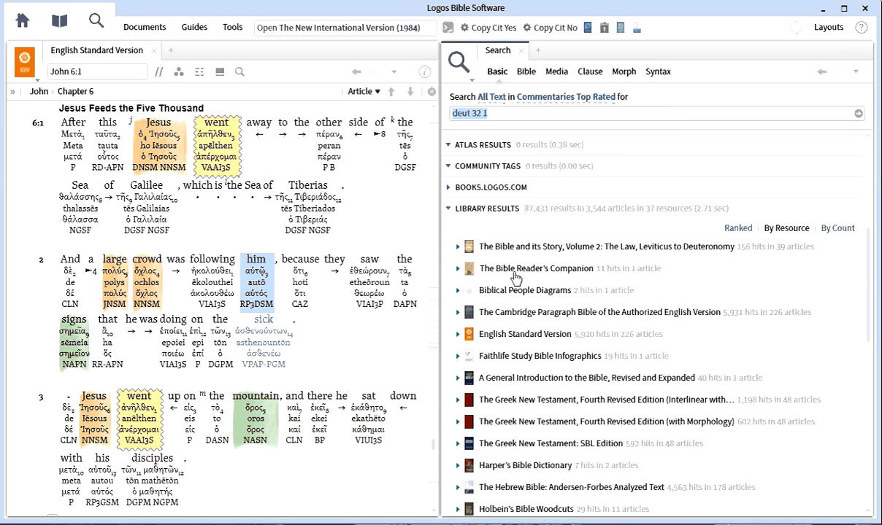
- Run the "deut 32 1" search in Commentaries Top Rated and preview the details of Word Biblical Commentary, Volume 47a: Hebrews 1–8
{"action": "left_click", "coordinate": [857, 115]}
{"action": "left_click", "coordinate": [860, 116]}
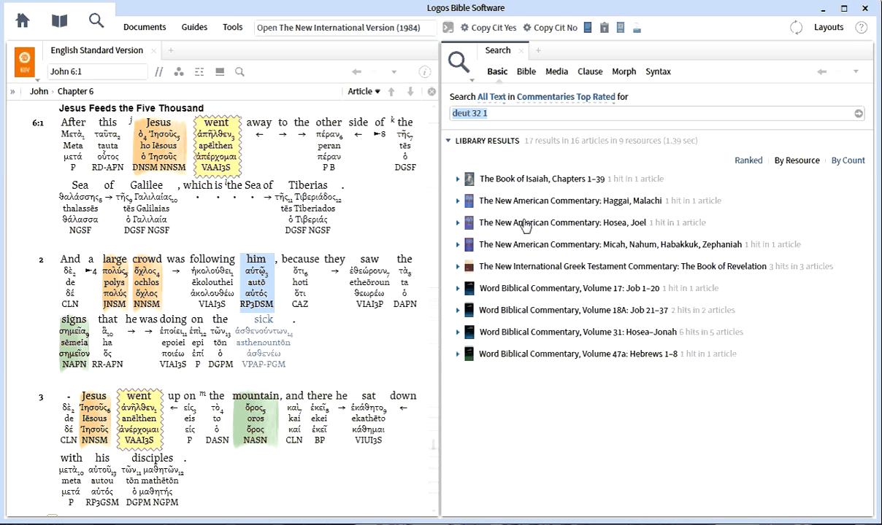
{"action": "mouse_move", "coordinate": [514, 359]}
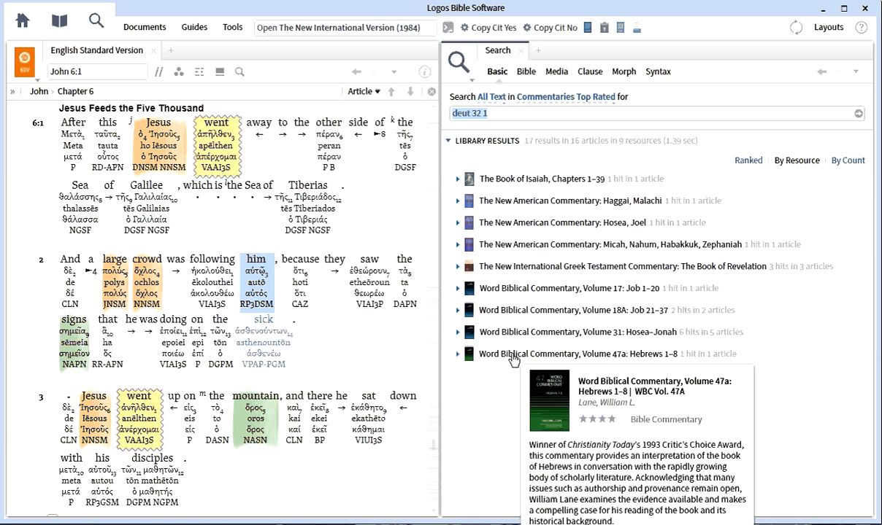